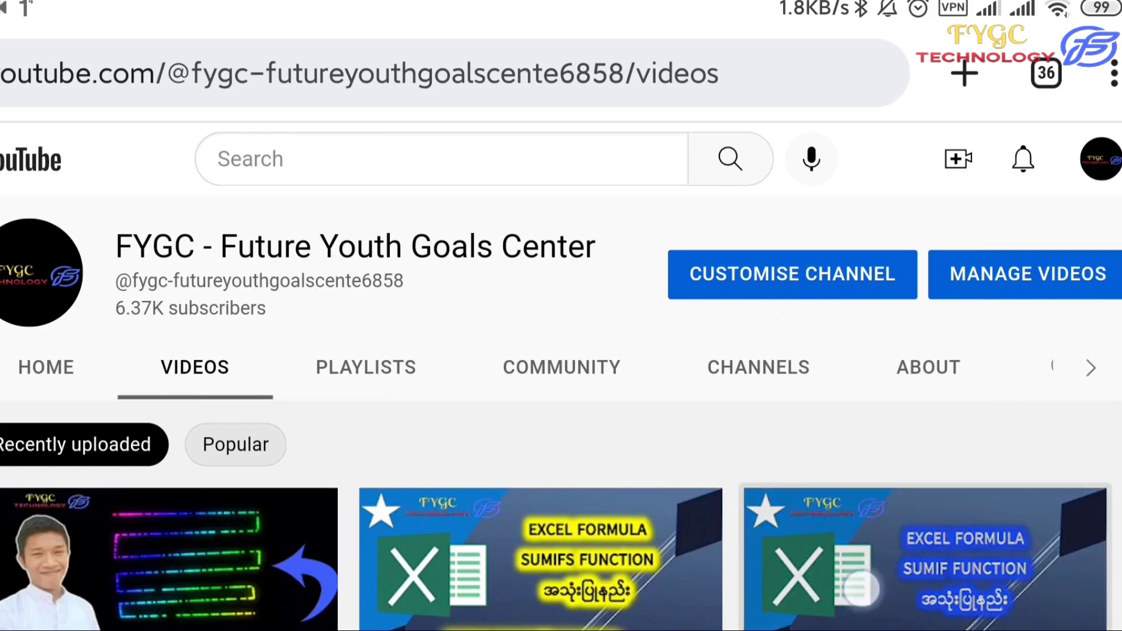
Browse the uploaded videos on the FYGC - Future Youth Goals Center channel page.
scroll(562, 380, "down", 10)
scroll(889, 503, "down", 10)
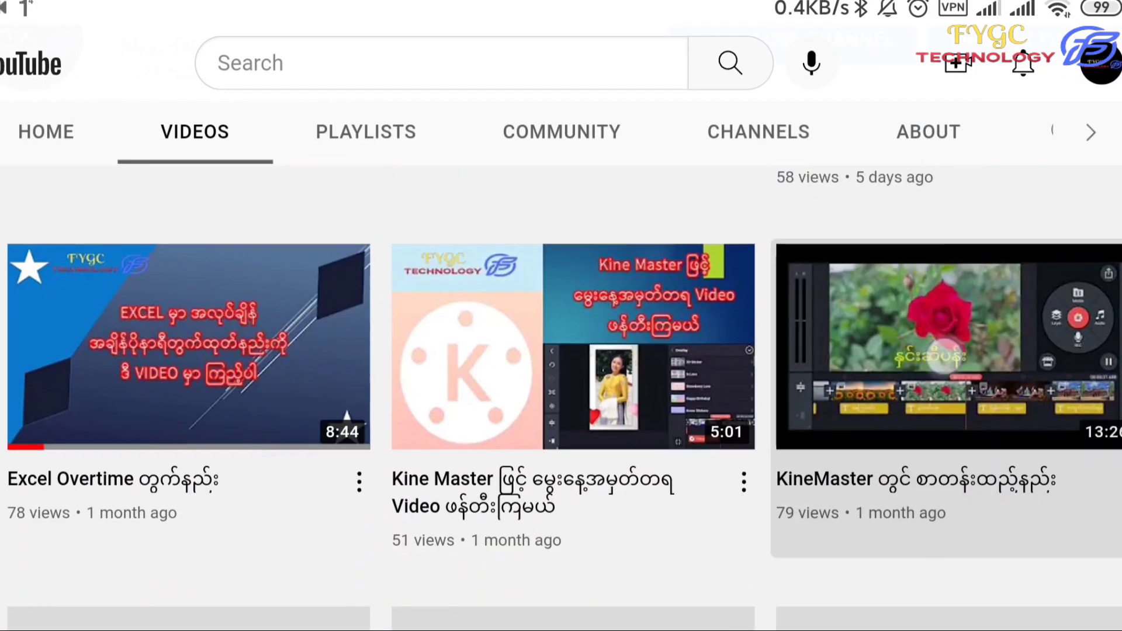
scroll(561, 397, "down", 10)
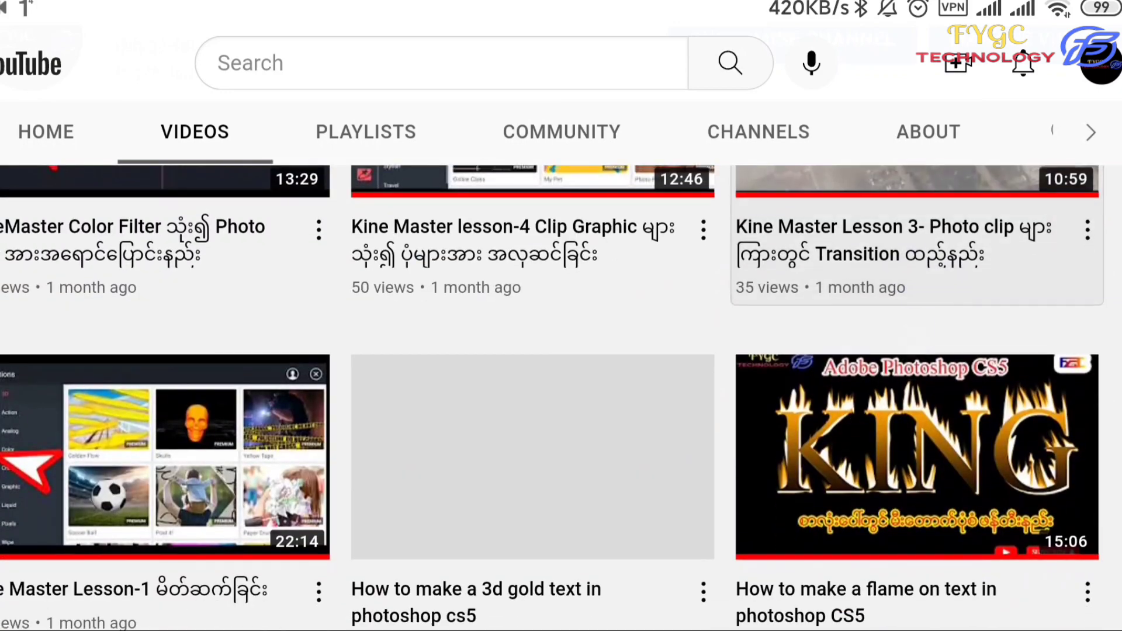
scroll(561, 380, "down", 10)
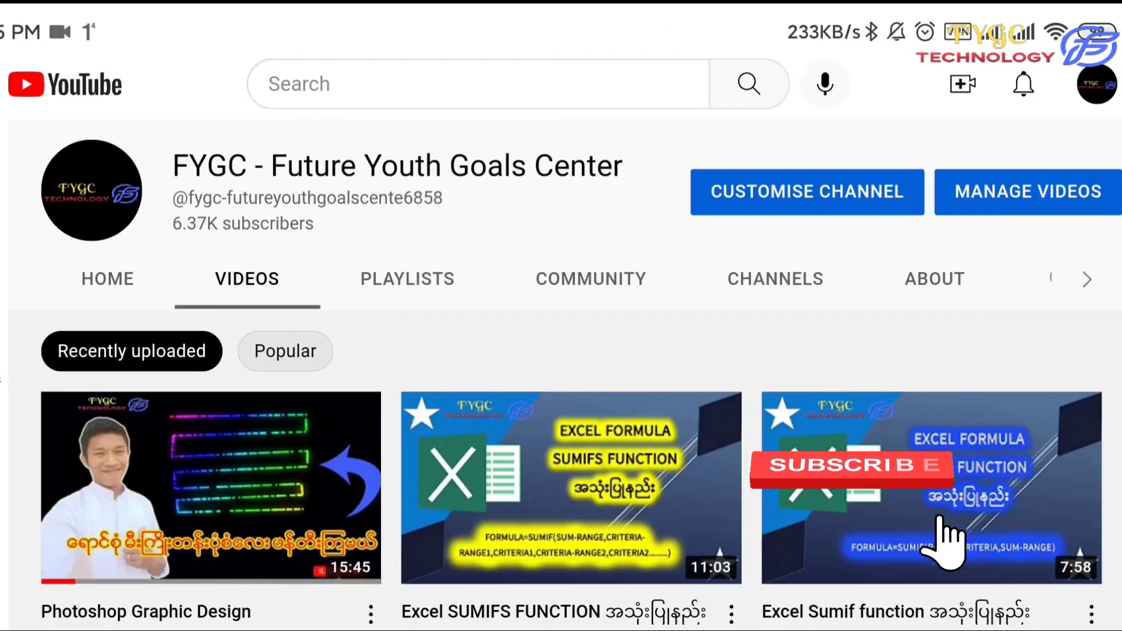
scroll(561, 380, "up", 2)
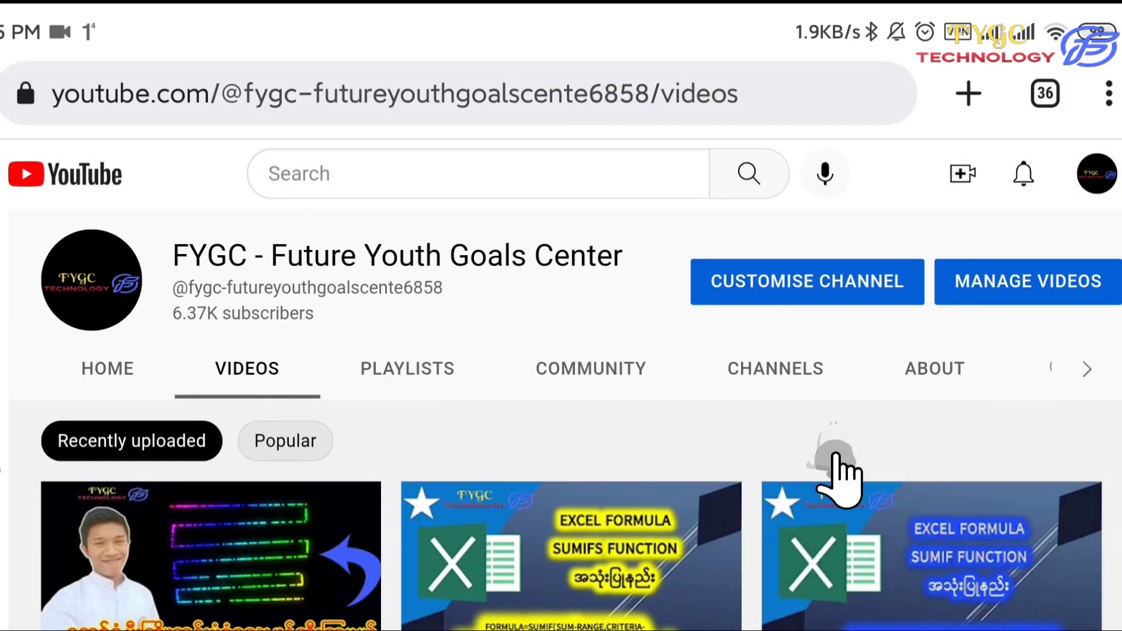
scroll(864, 331, "down", 3)
scroll(823, 545, "up", 3)
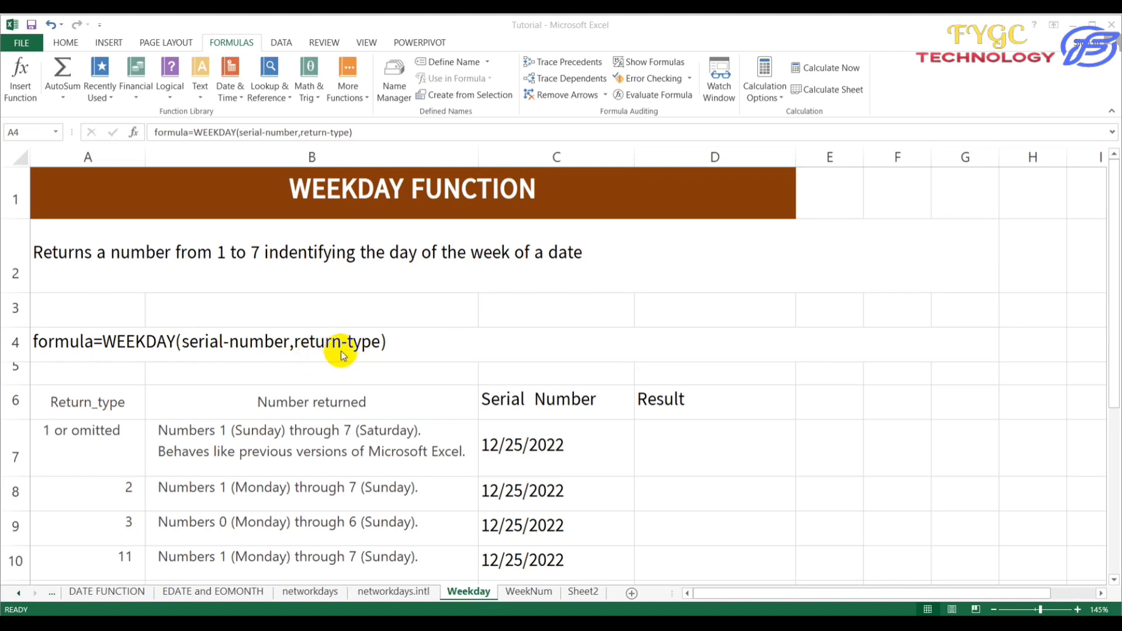
Fill the table's header cells A6:D6, from Return_type to Result, with yellow.
scroll(322, 389, "down", 1)
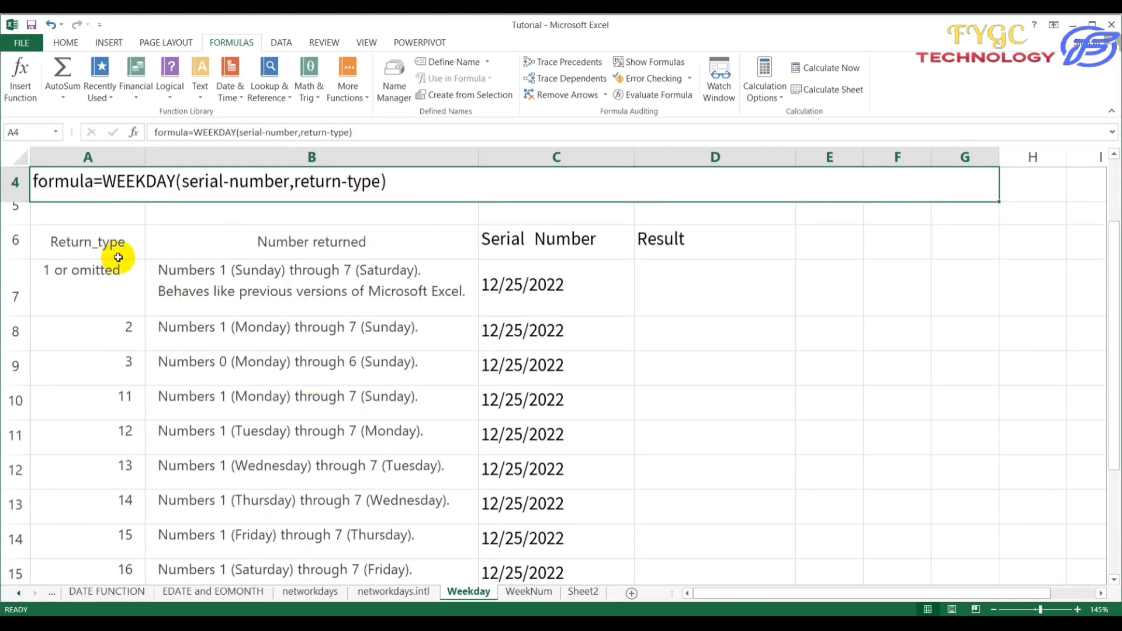
left_click_drag(112, 247, 652, 241)
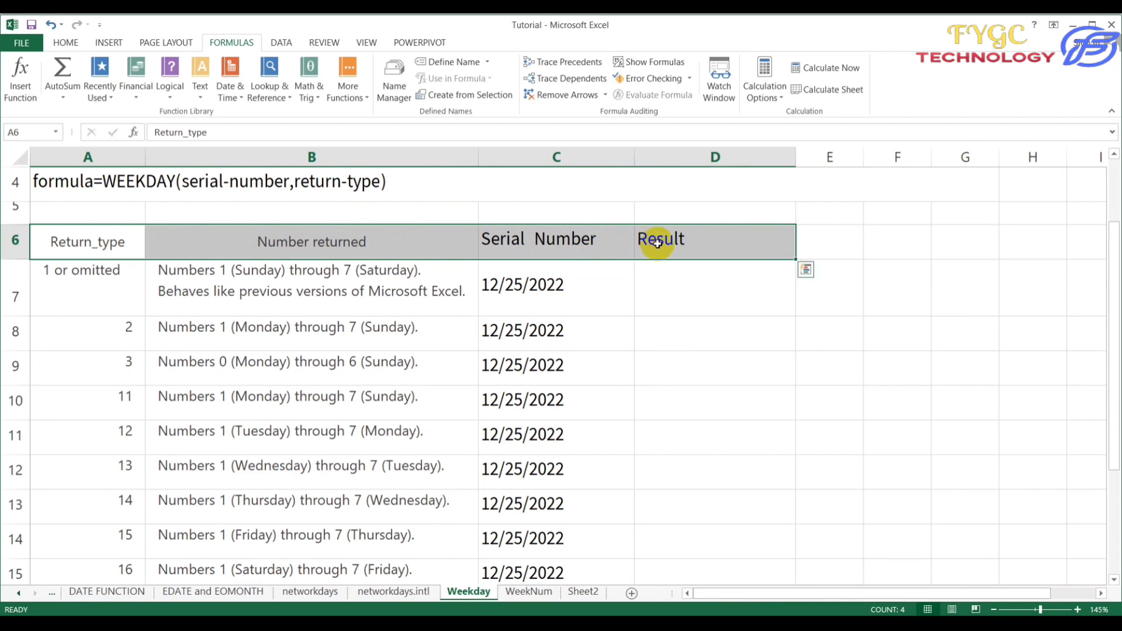
left_click(65, 41)
left_click(207, 91)
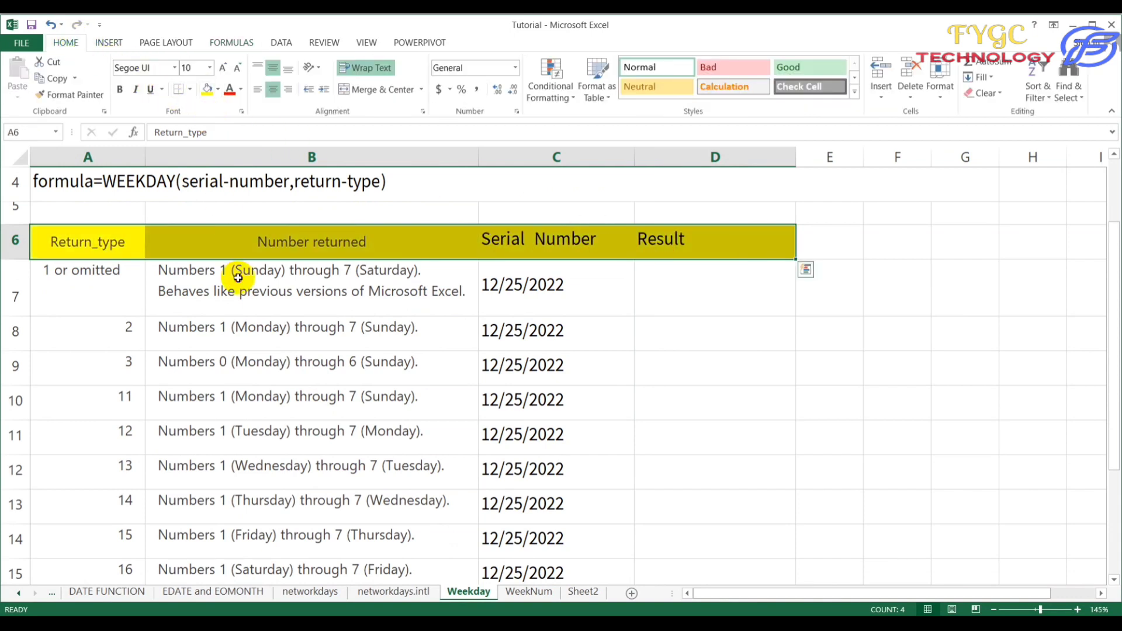
left_click(233, 277)
Review the Return_type codes and the numbering each one gives in the Number returned column.
left_click(94, 279)
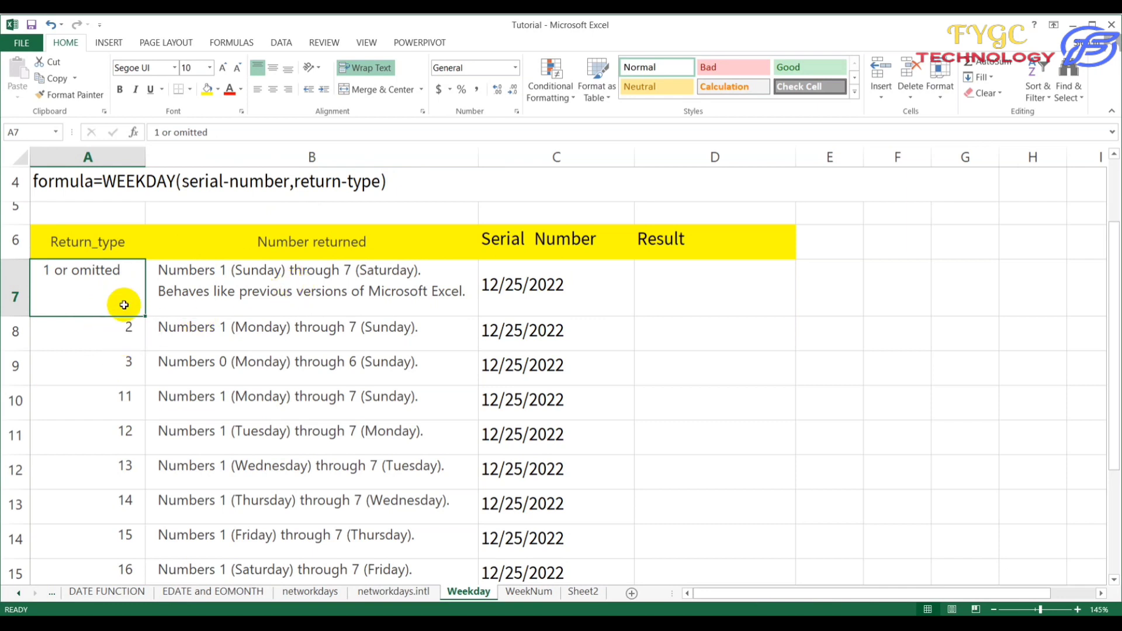
left_click(124, 365)
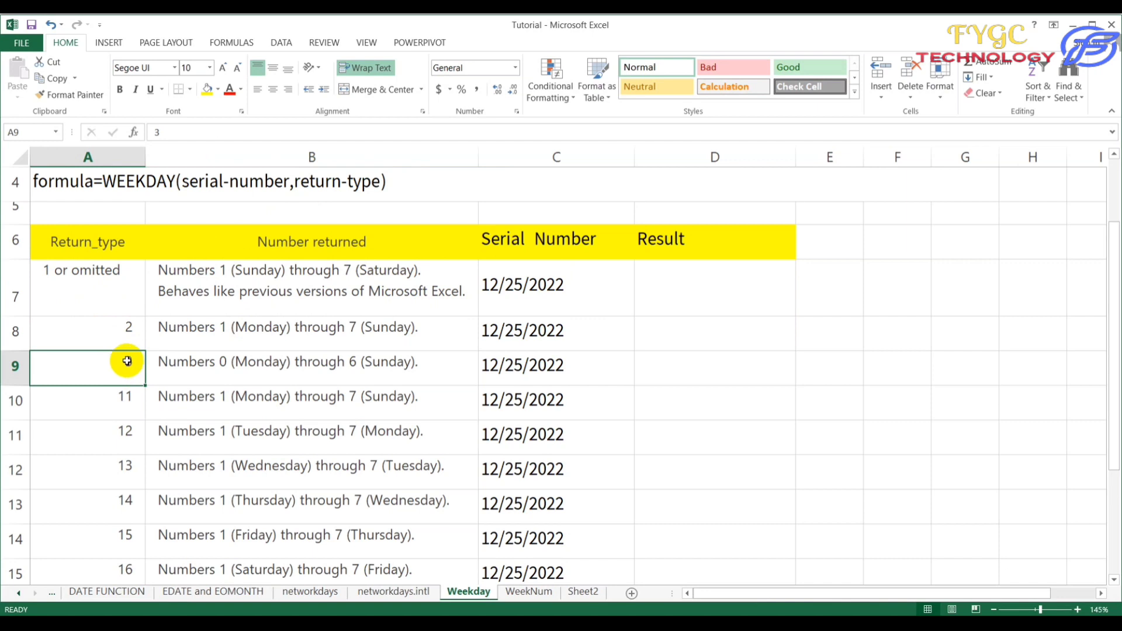
scroll(127, 361, "down", 1)
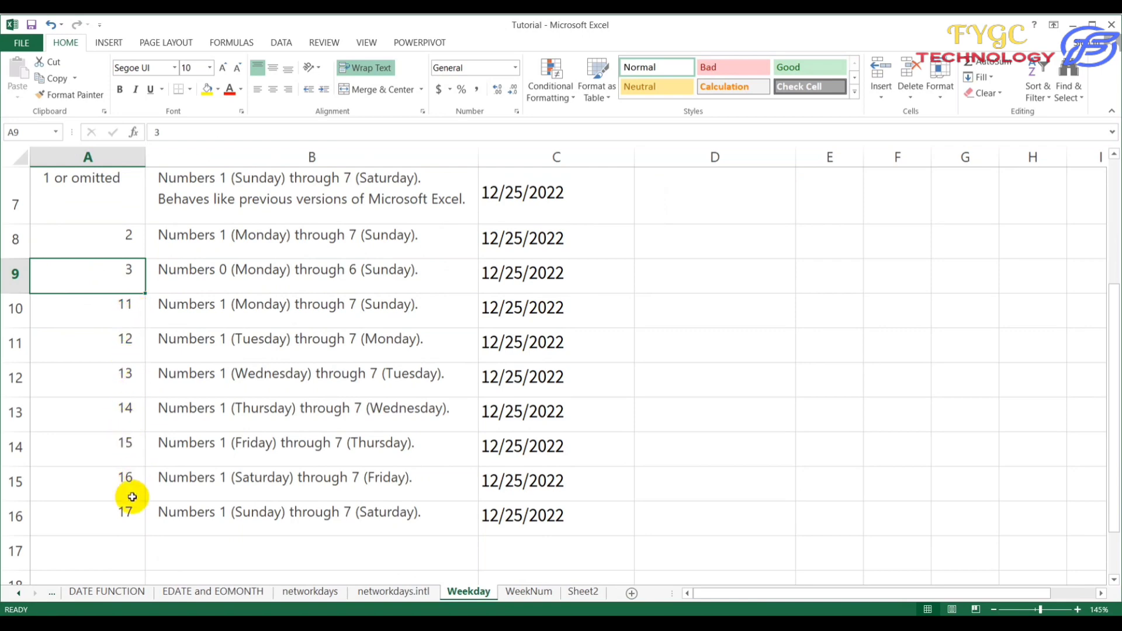
scroll(165, 477, "up", 1)
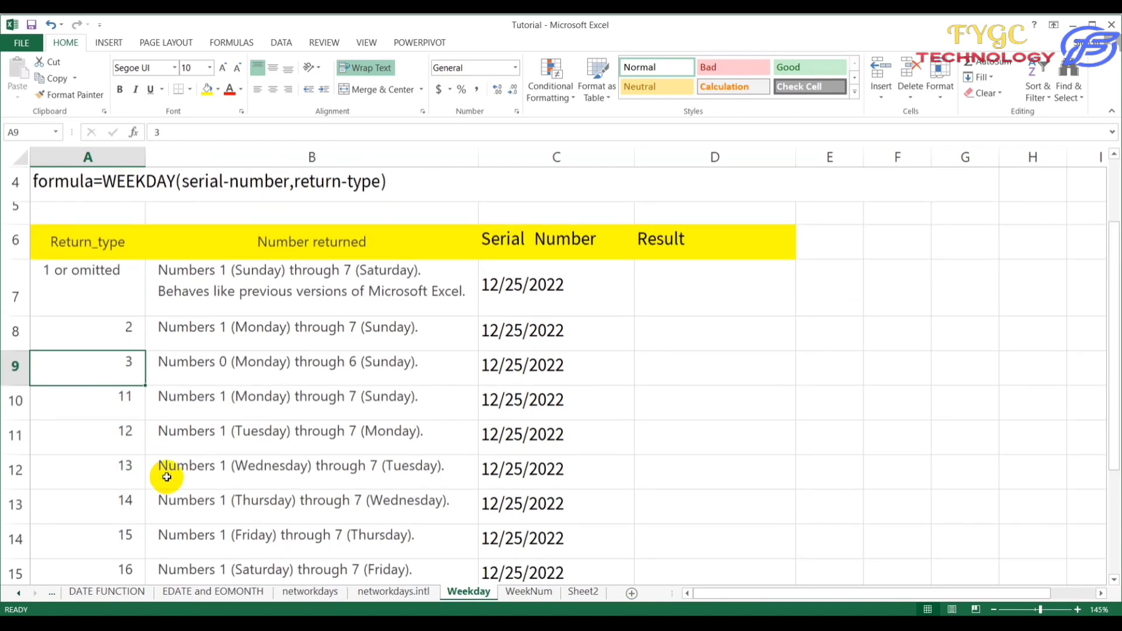
left_click(93, 273)
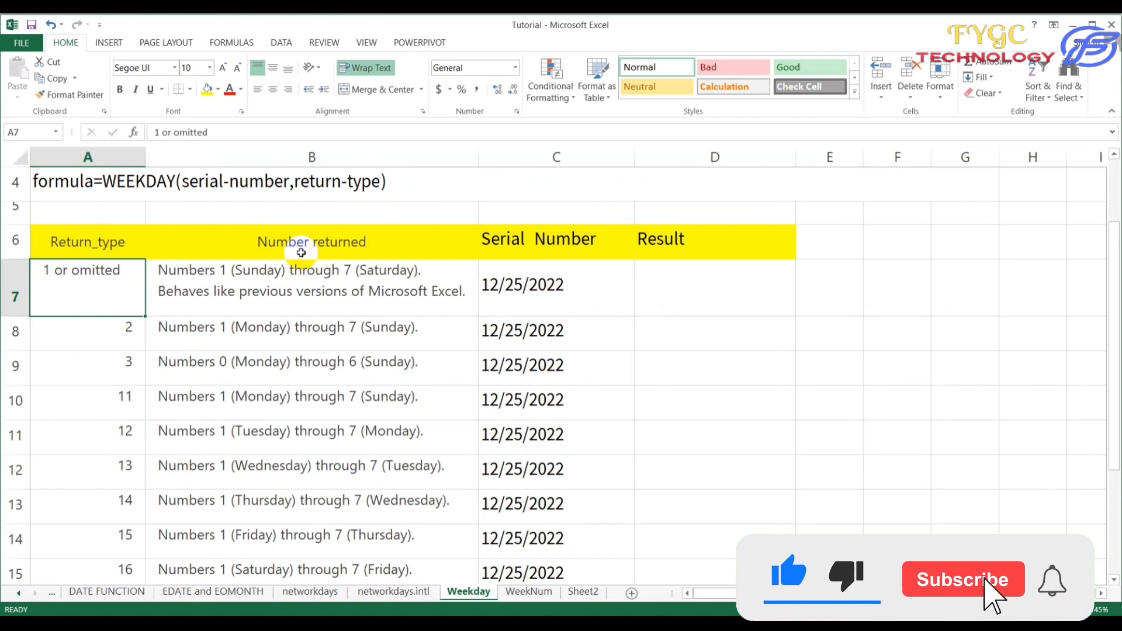
left_click(301, 253)
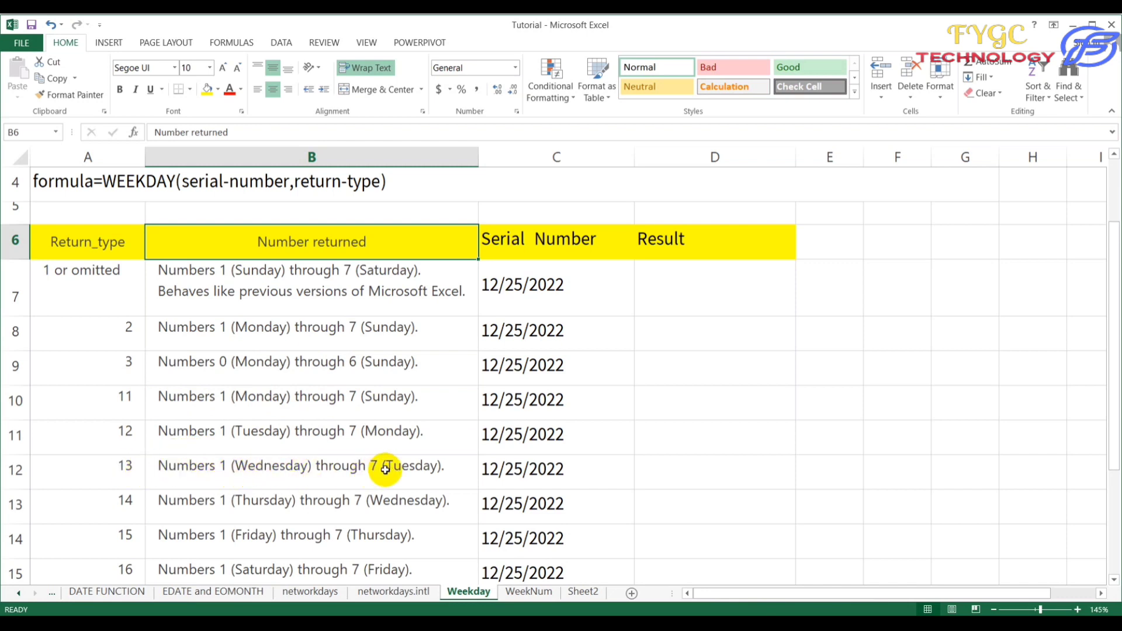
scroll(317, 449, "down", 1)
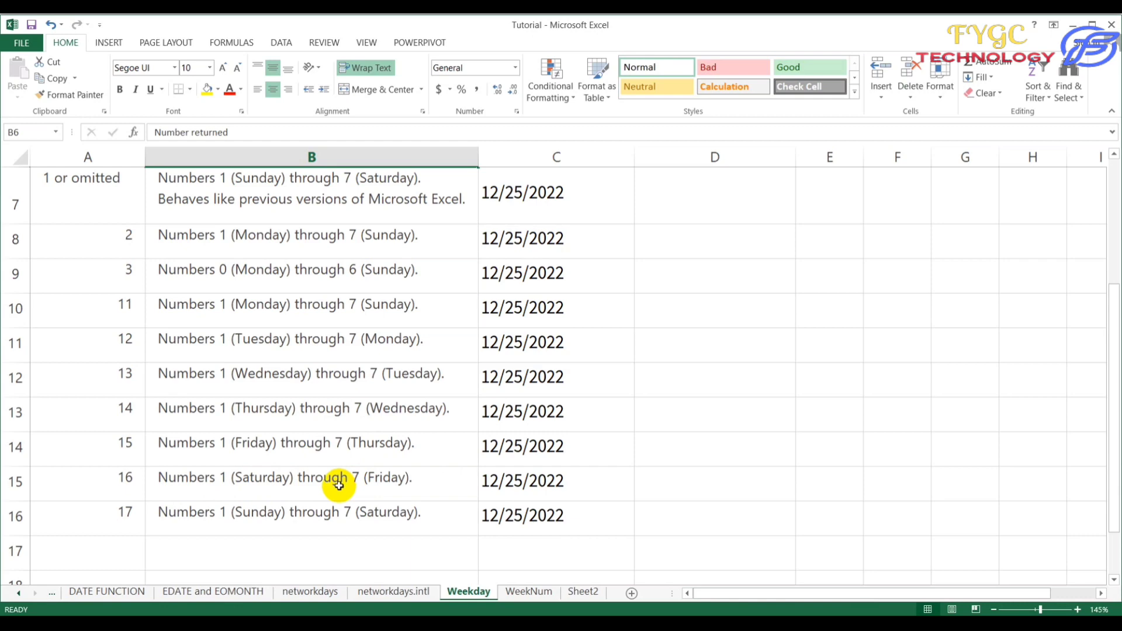
scroll(339, 486, "up", 2)
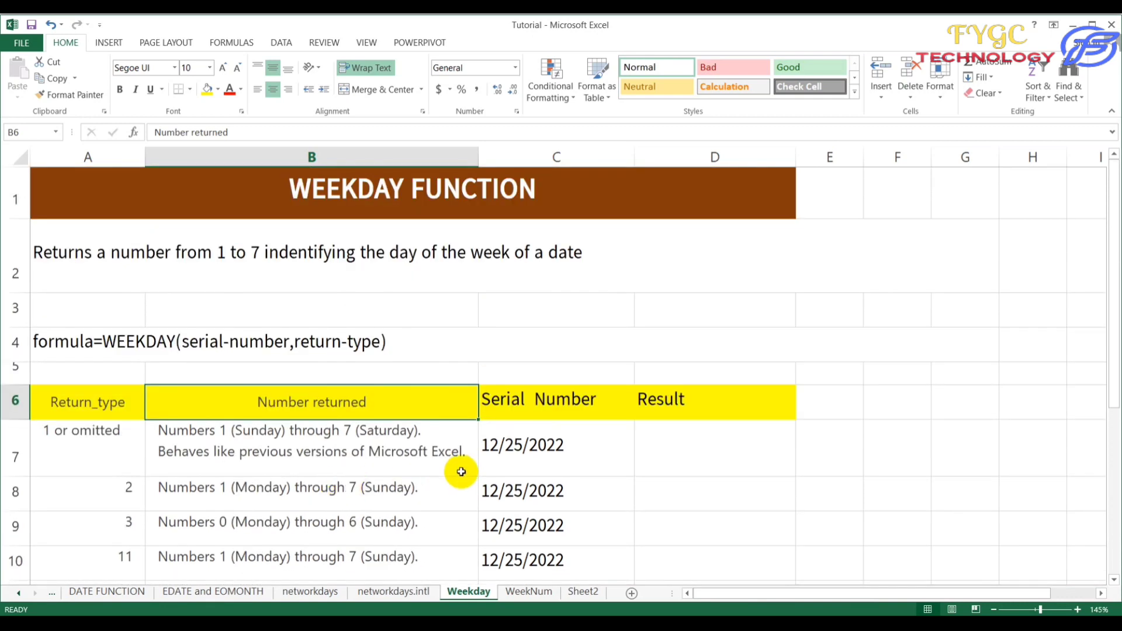
Enter the formula =WEEKDAY(C7,1) in the Result cell D7 for return type 1.
left_click(737, 445)
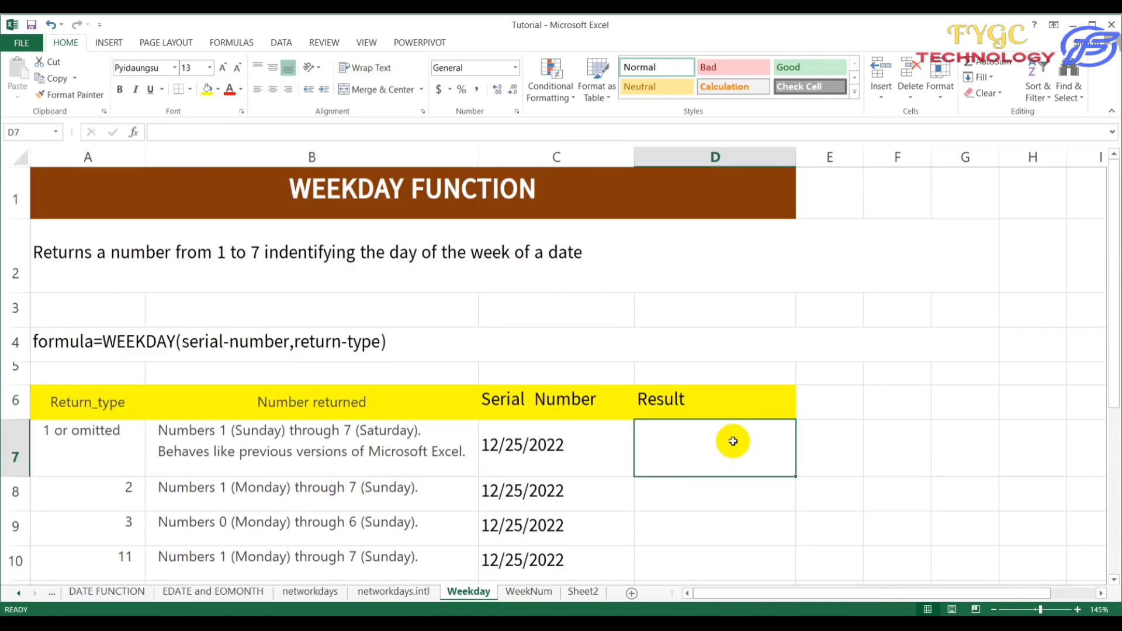
type("=")
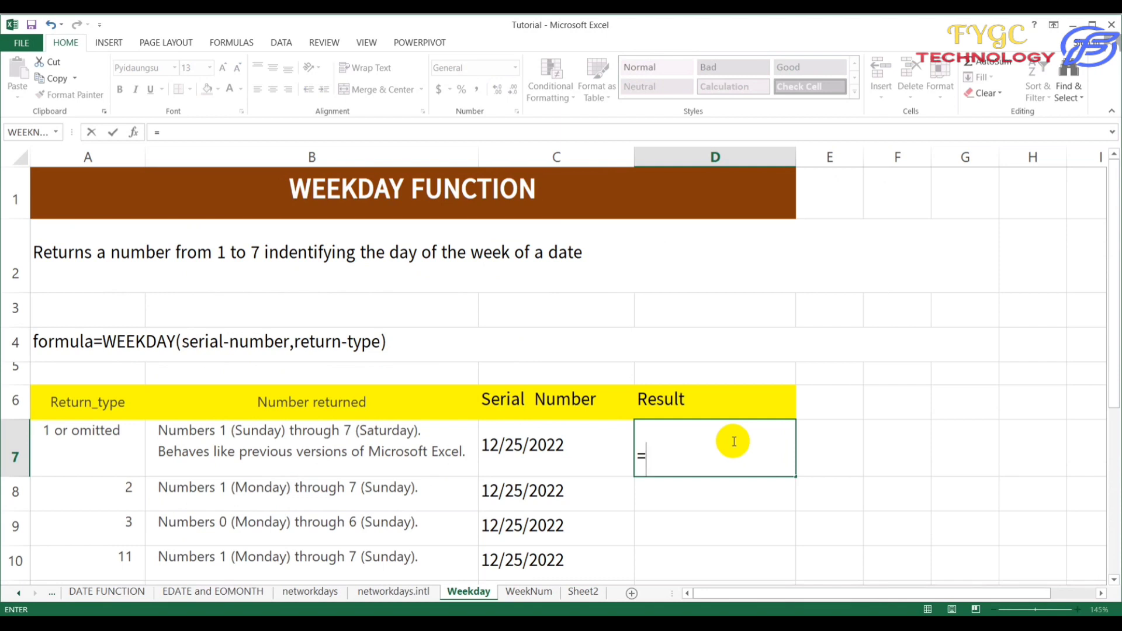
type("ewa")
key("BackSpace")
key("BackSpace")
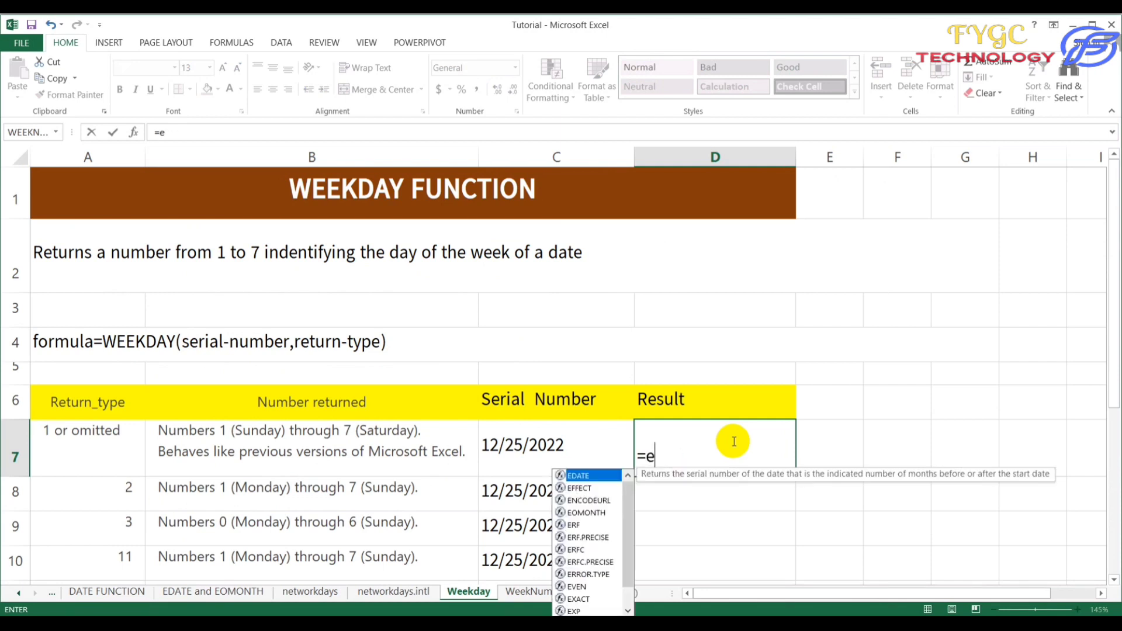
key("BackSpace")
type("week")
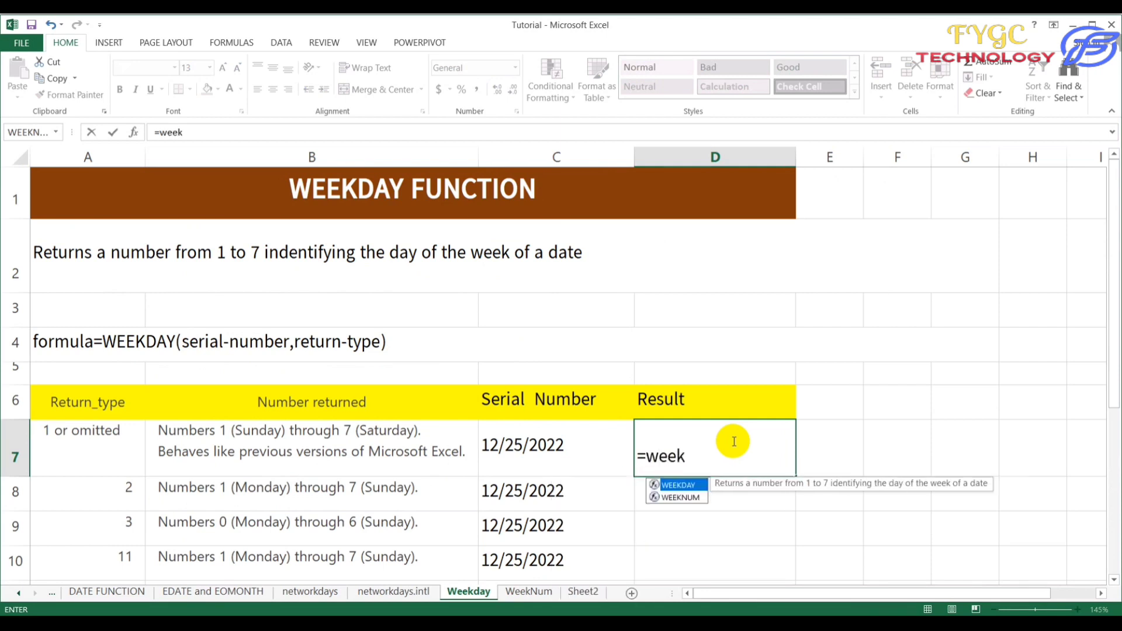
type("day")
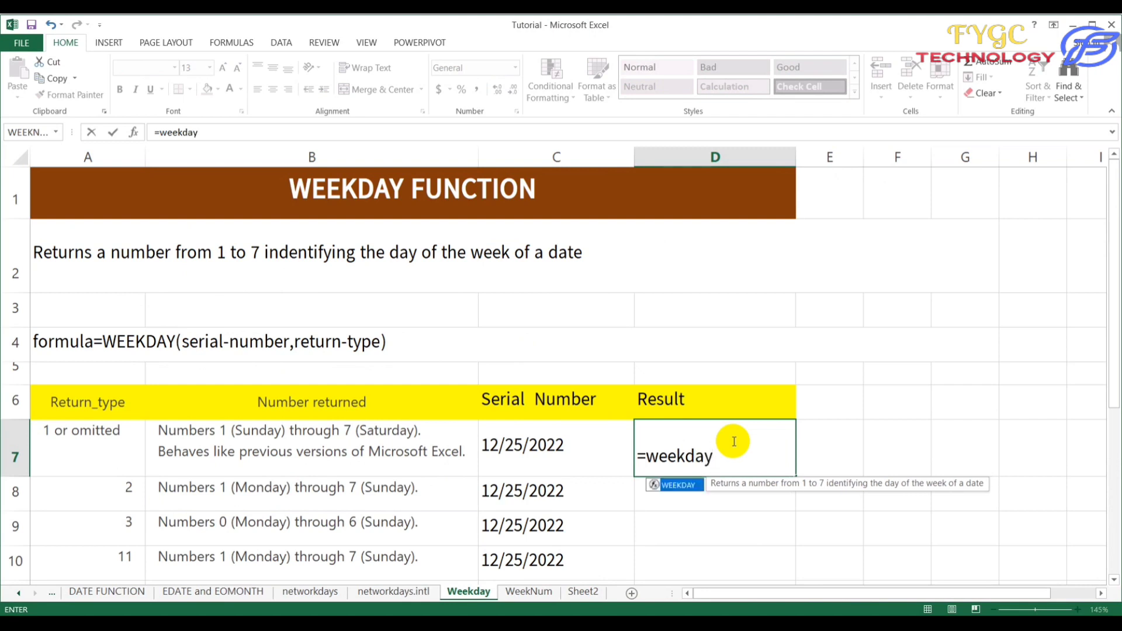
type("(")
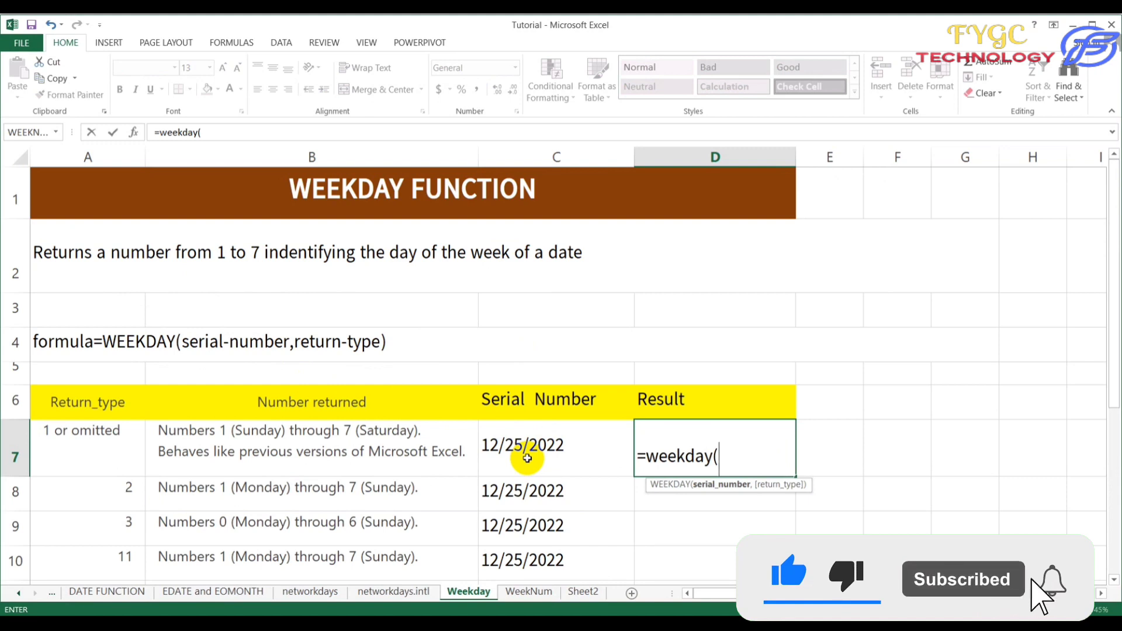
left_click(528, 458)
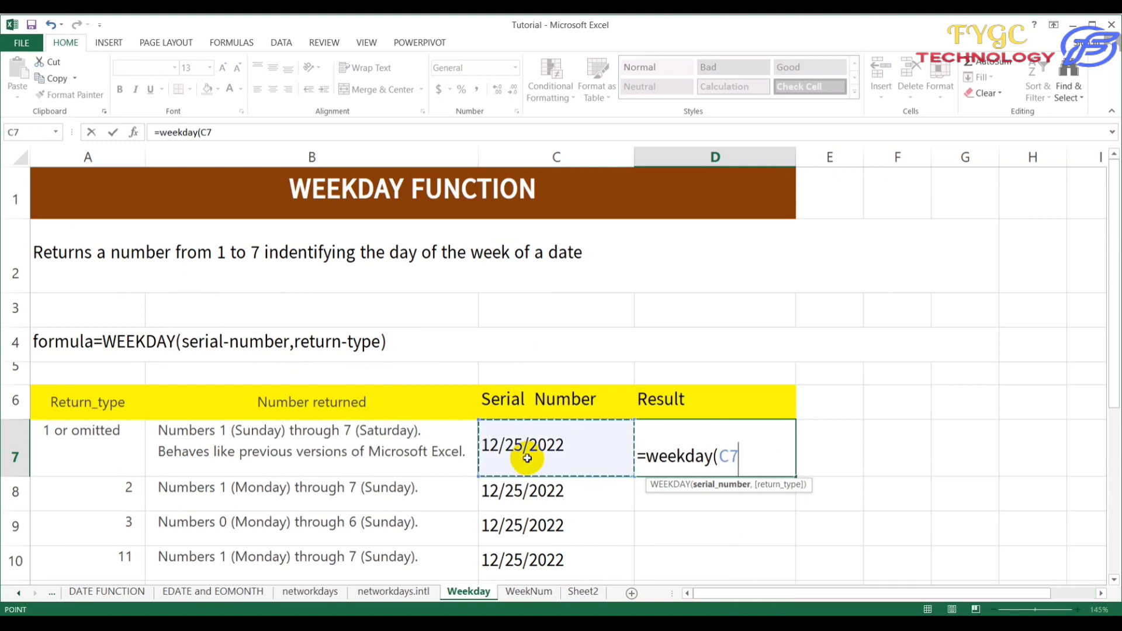
type(",")
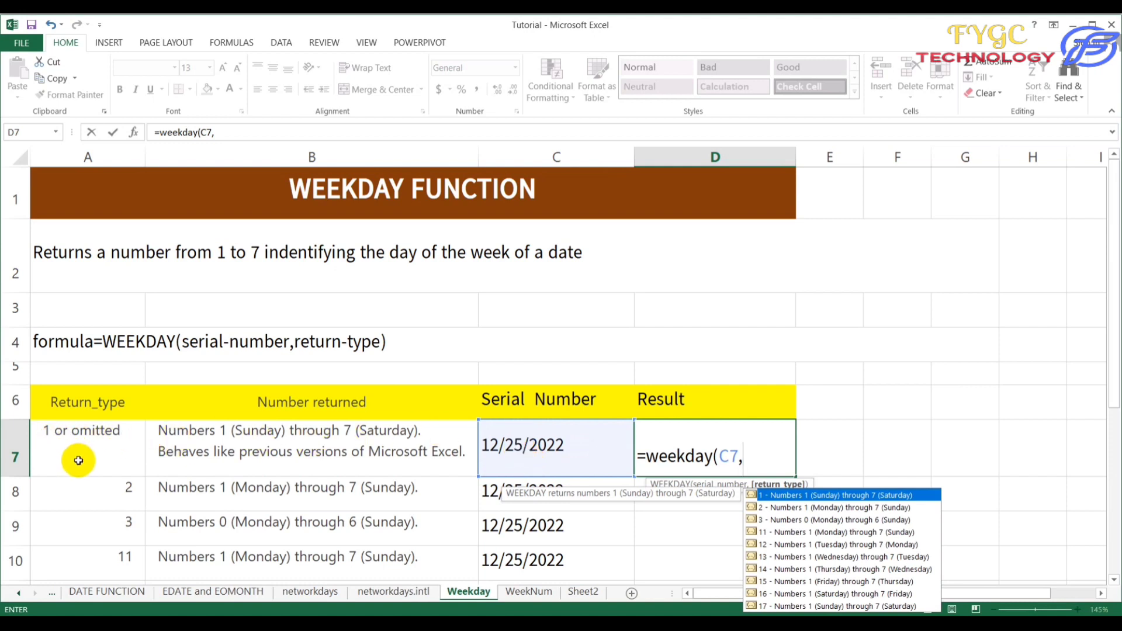
type("1)")
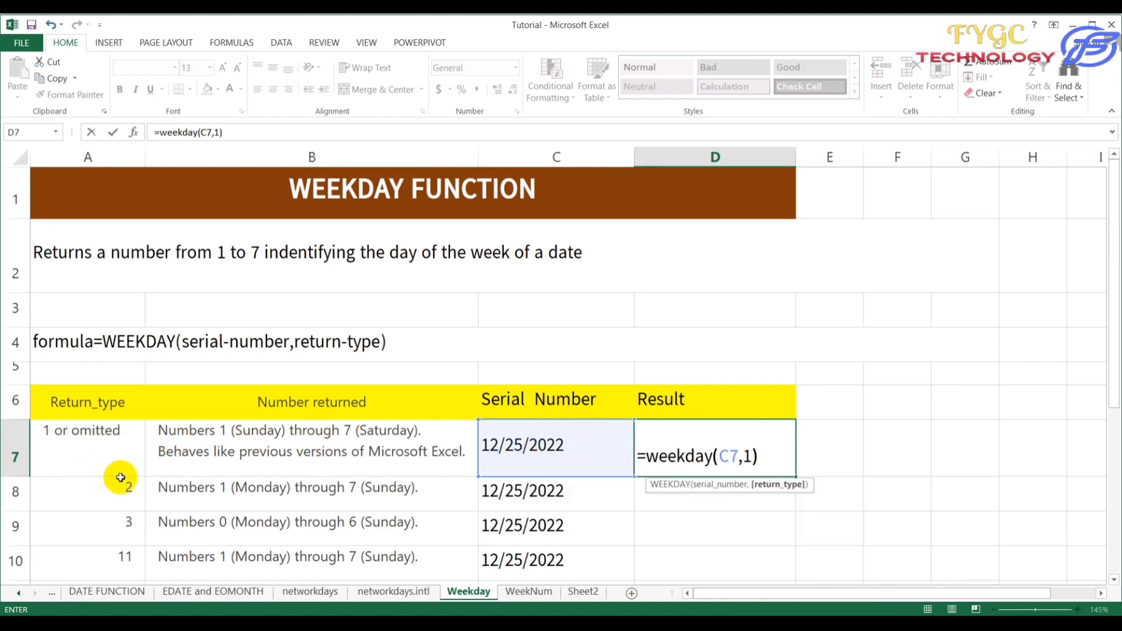
key("Return")
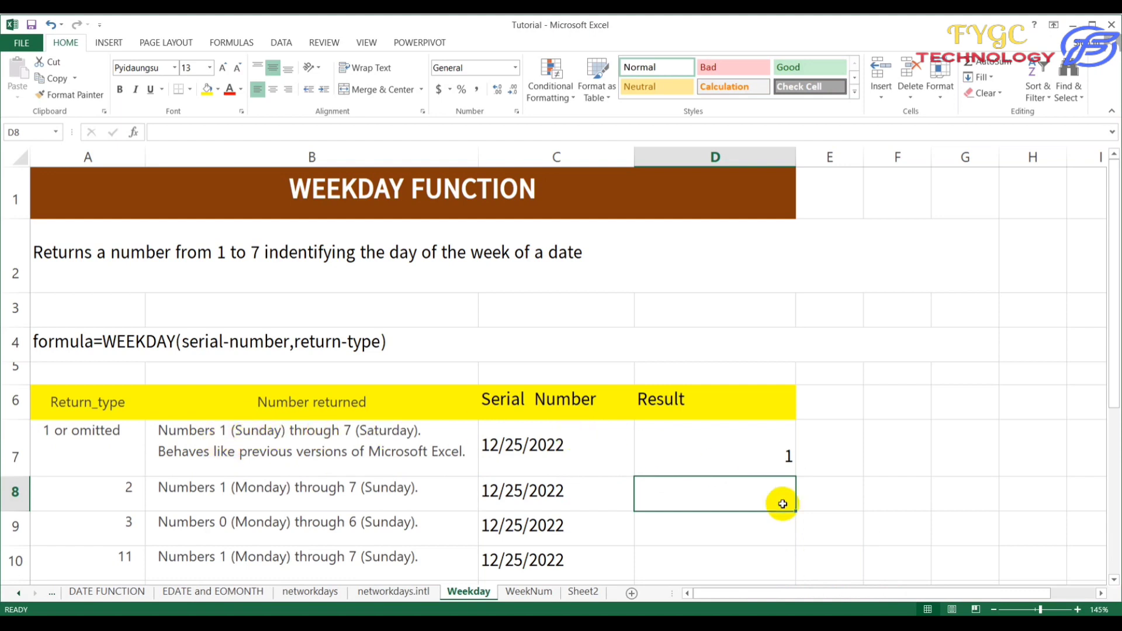
Look up December 25, 2022 in the system calendar and compare its weekday with the result in D7.
left_click(1061, 624)
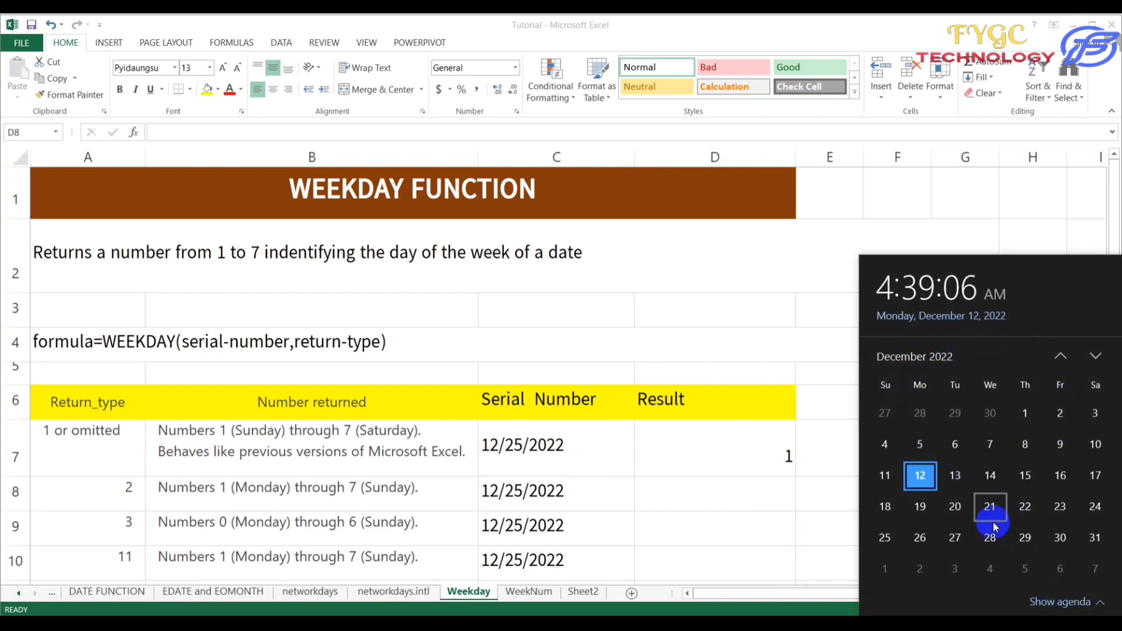
left_click(885, 539)
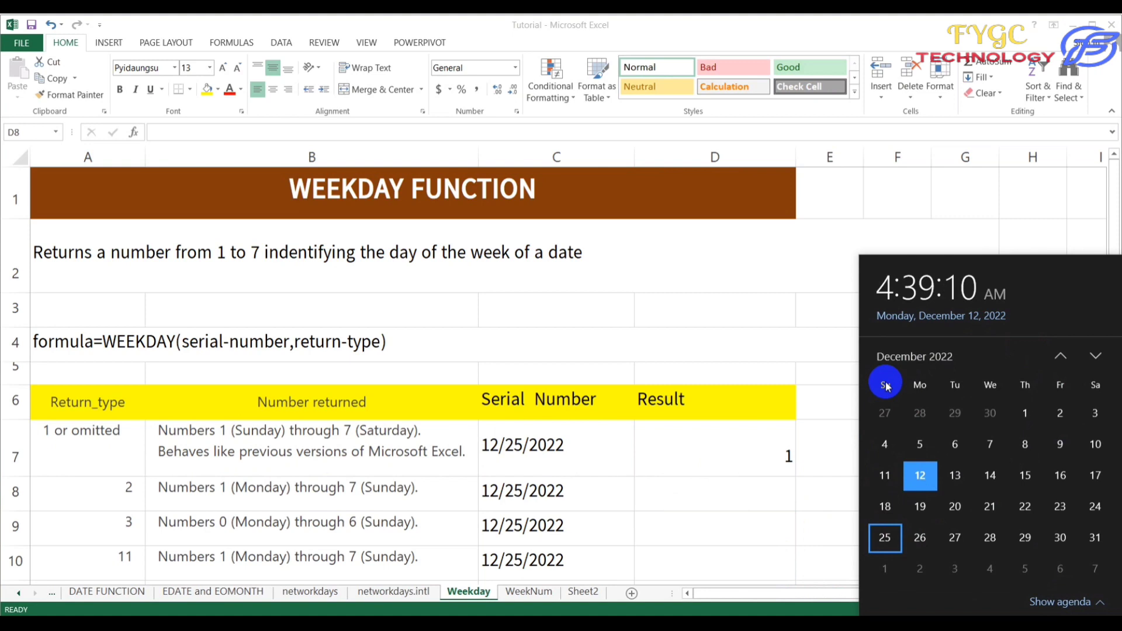
left_click(702, 447)
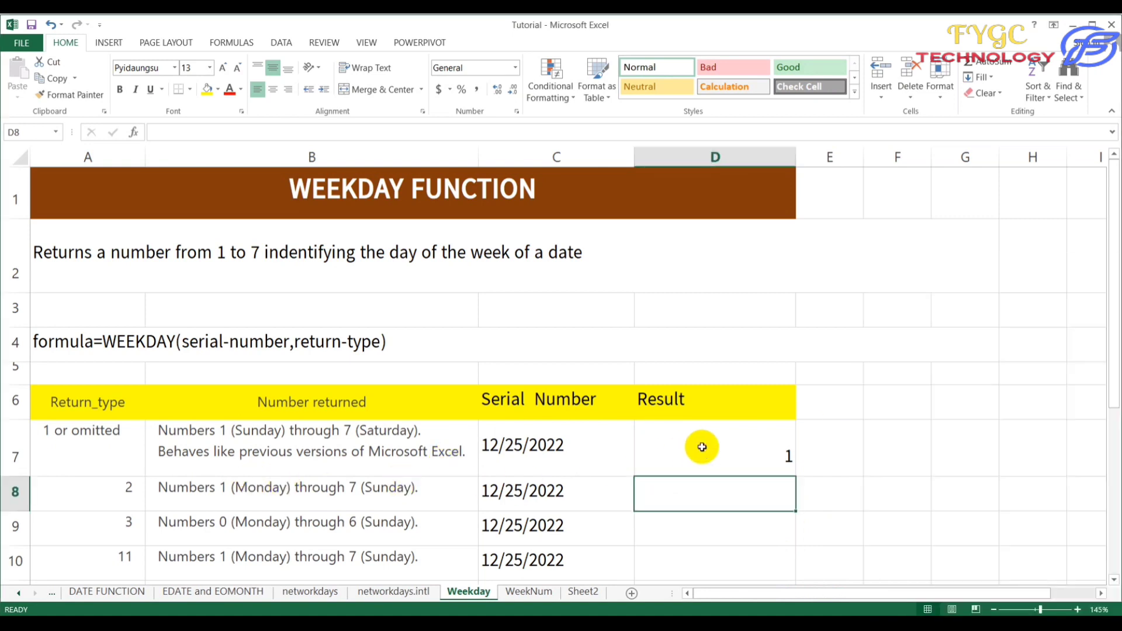
left_click(702, 447)
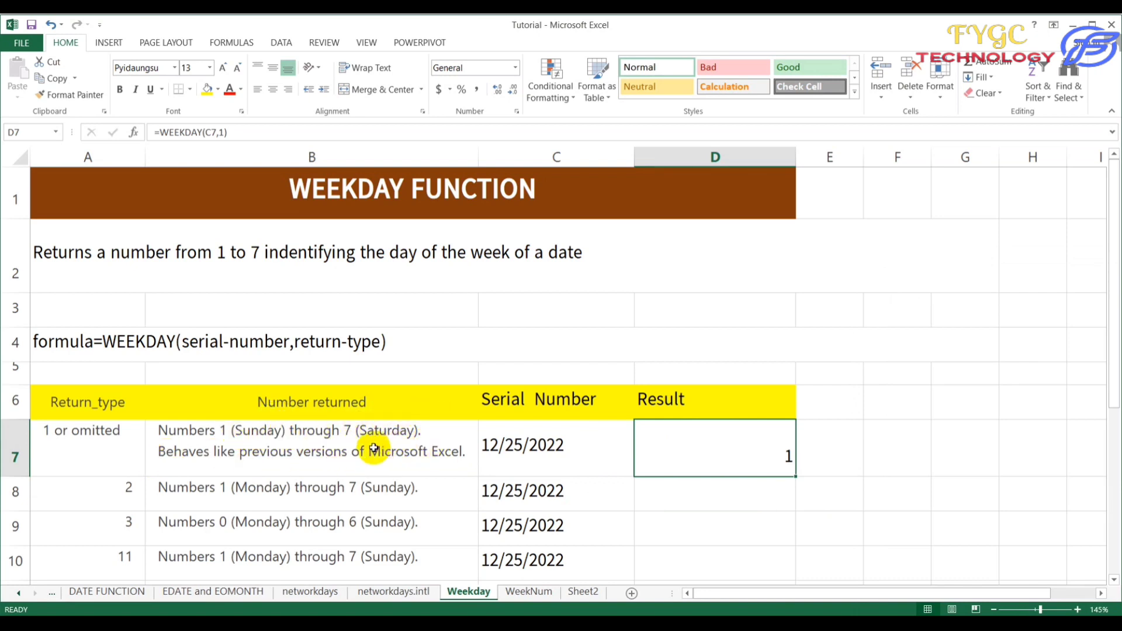
Enter the formula =WEEKDAY(C8,2) in the Result cell D8 for return type 2.
left_click(703, 498)
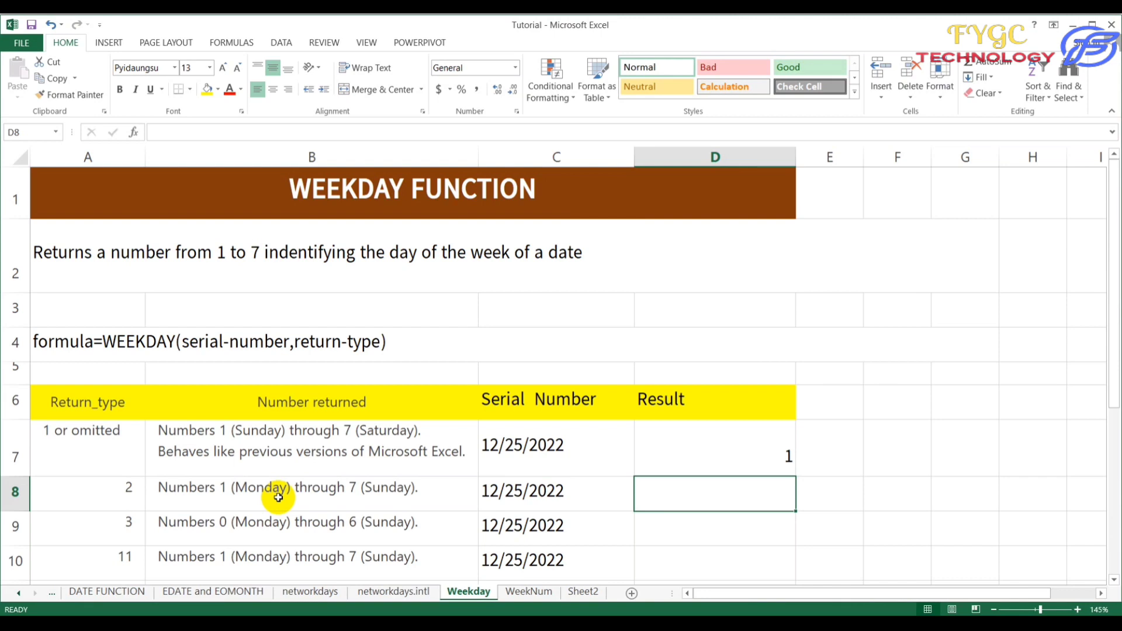
type("=")
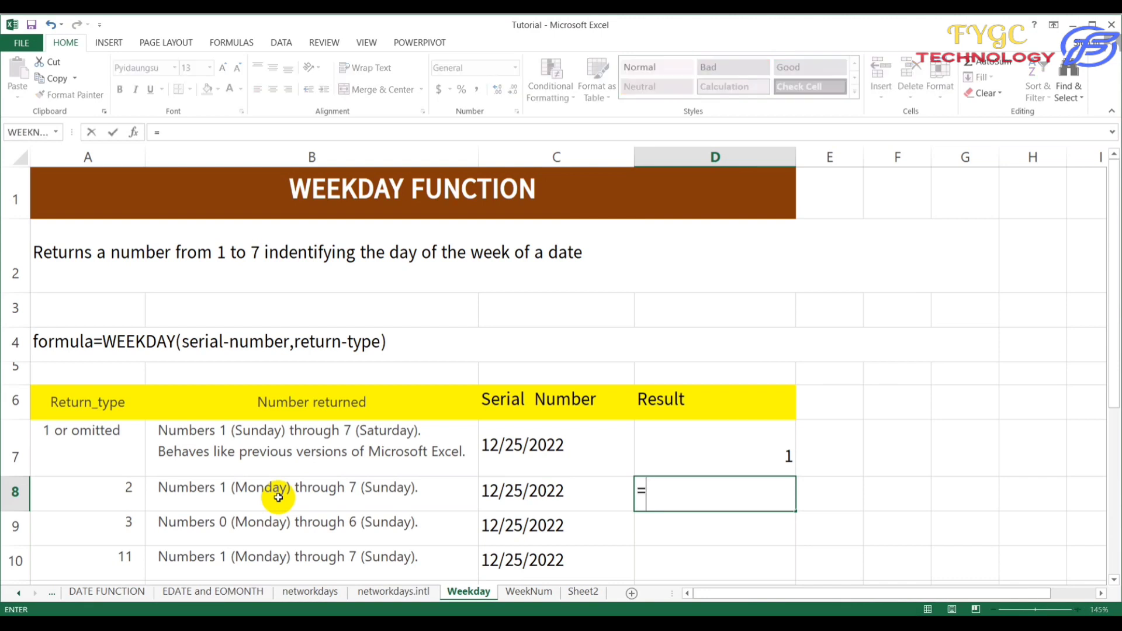
type("weekday")
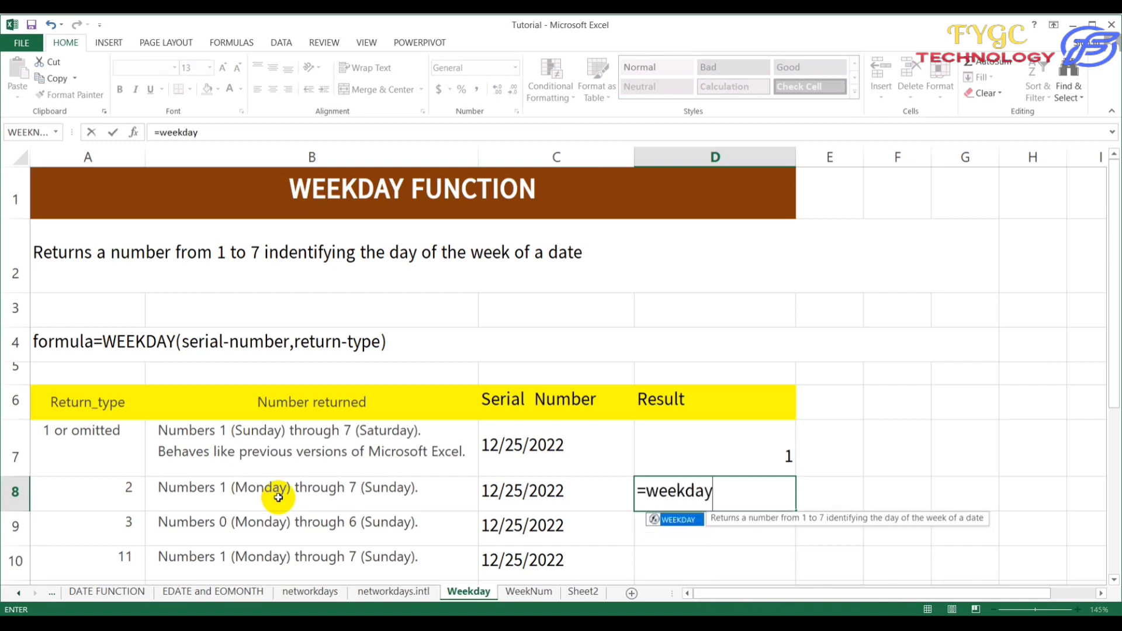
type("(")
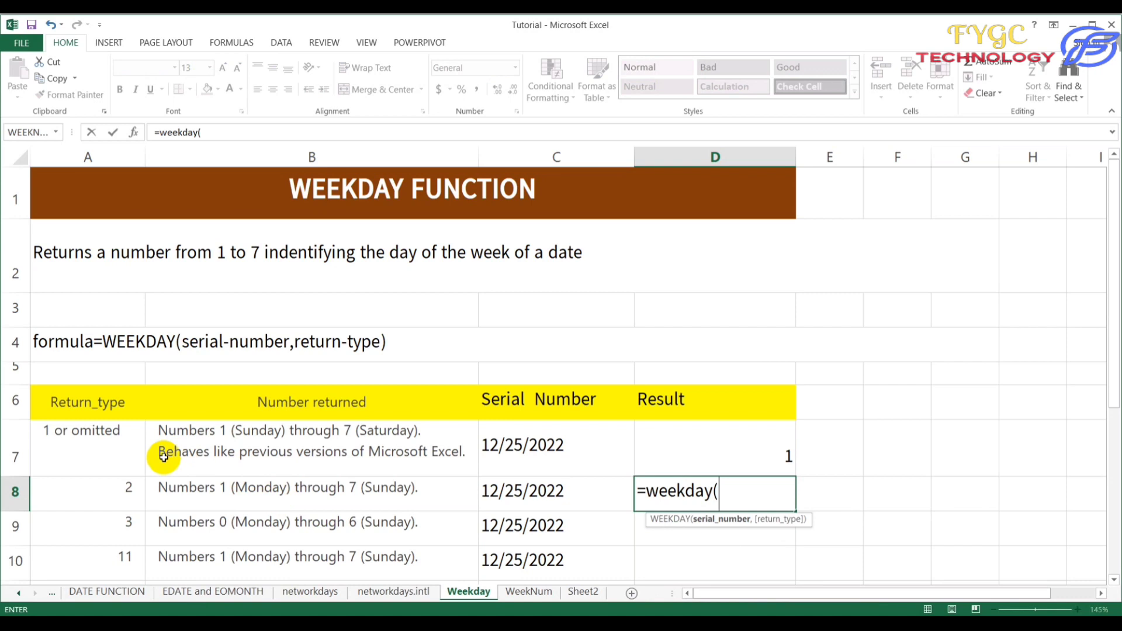
left_click(503, 495)
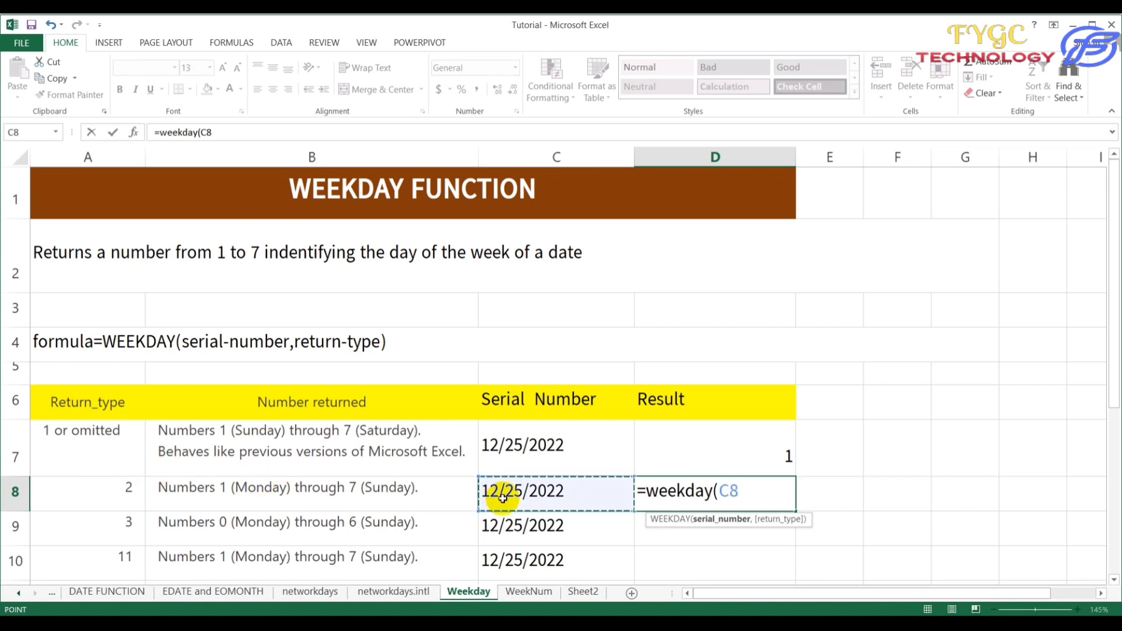
type(",")
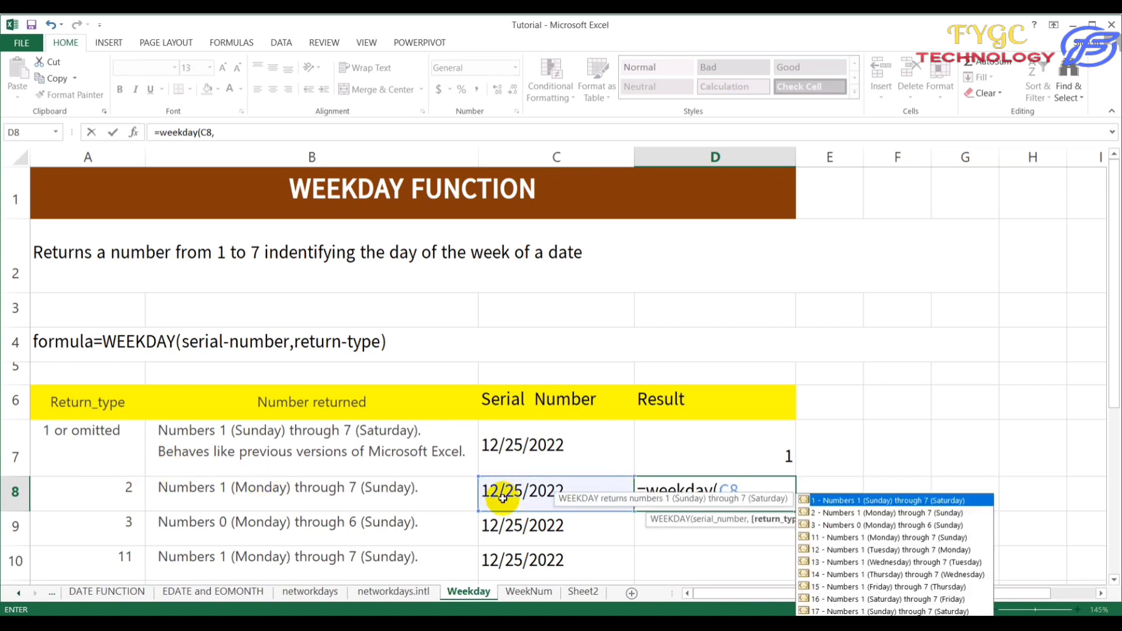
type("2")
type(")")
key("Return")
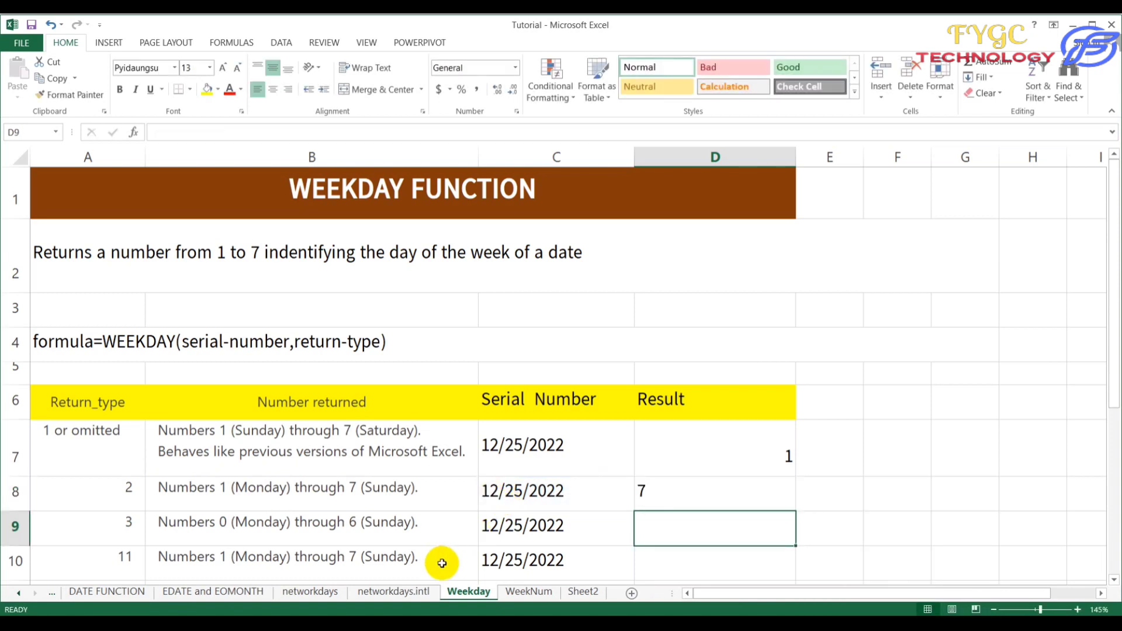
Check the result in D8 against the weekday of December 25, 2022 in the system calendar.
left_click(654, 497)
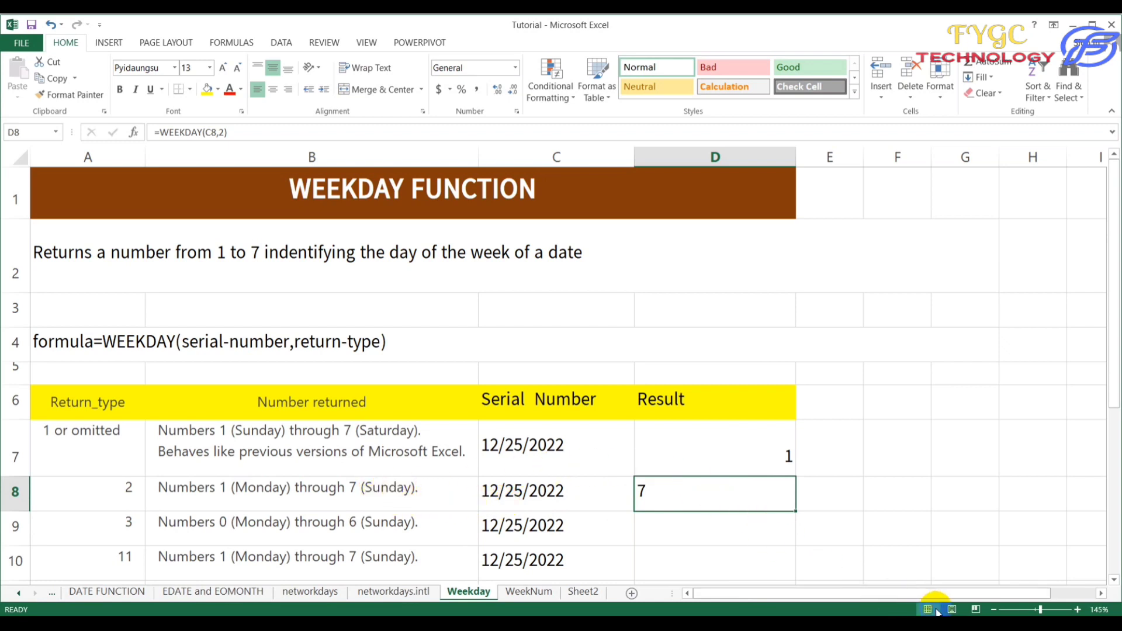
left_click(1059, 624)
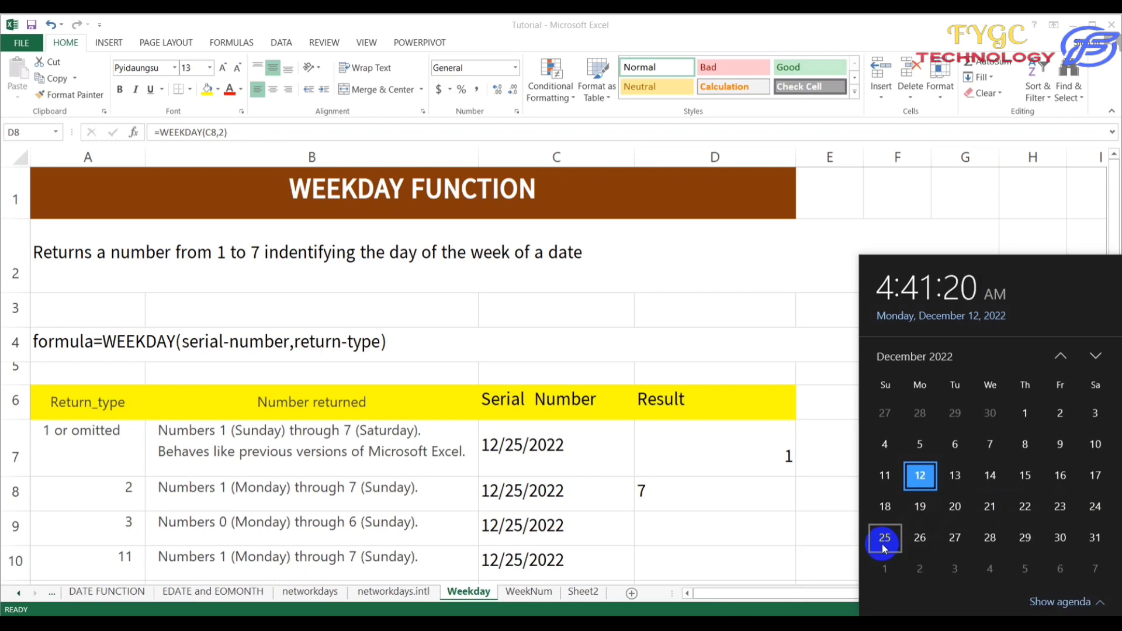
left_click(611, 531)
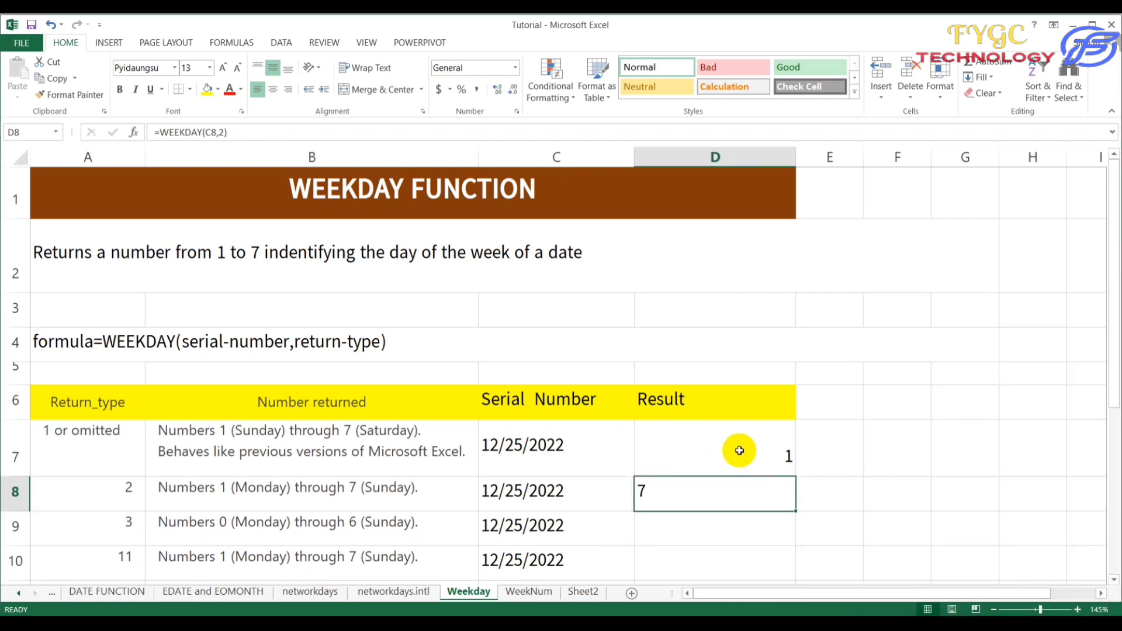
Center the Result cells D7:D16 horizontally and align them to the middle vertically.
mouse_move(739, 451)
left_mouse_down()
mouse_move(739, 591)
mouse_move(716, 421)
mouse_move(722, 446)
left_mouse_up()
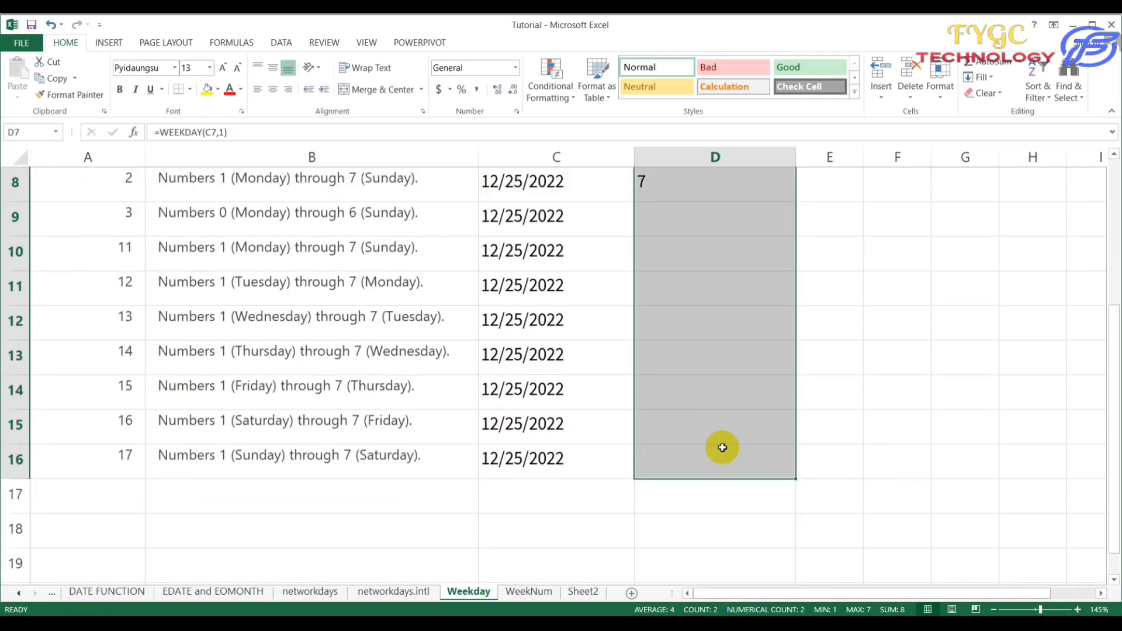
scroll(721, 446, "up", 3)
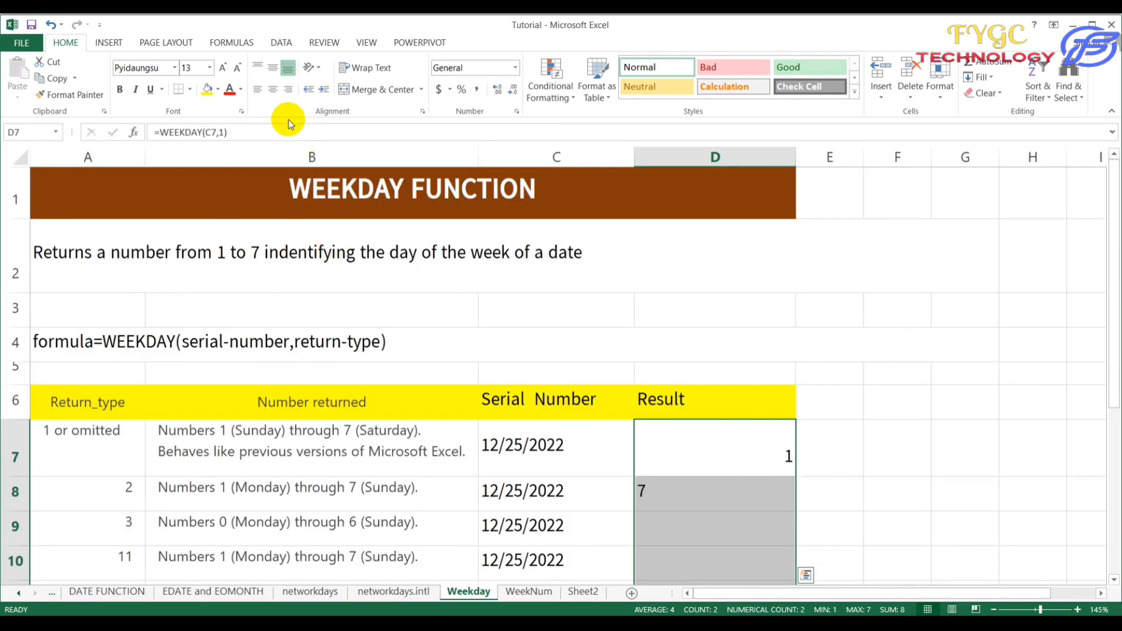
left_click(272, 89)
left_click(272, 69)
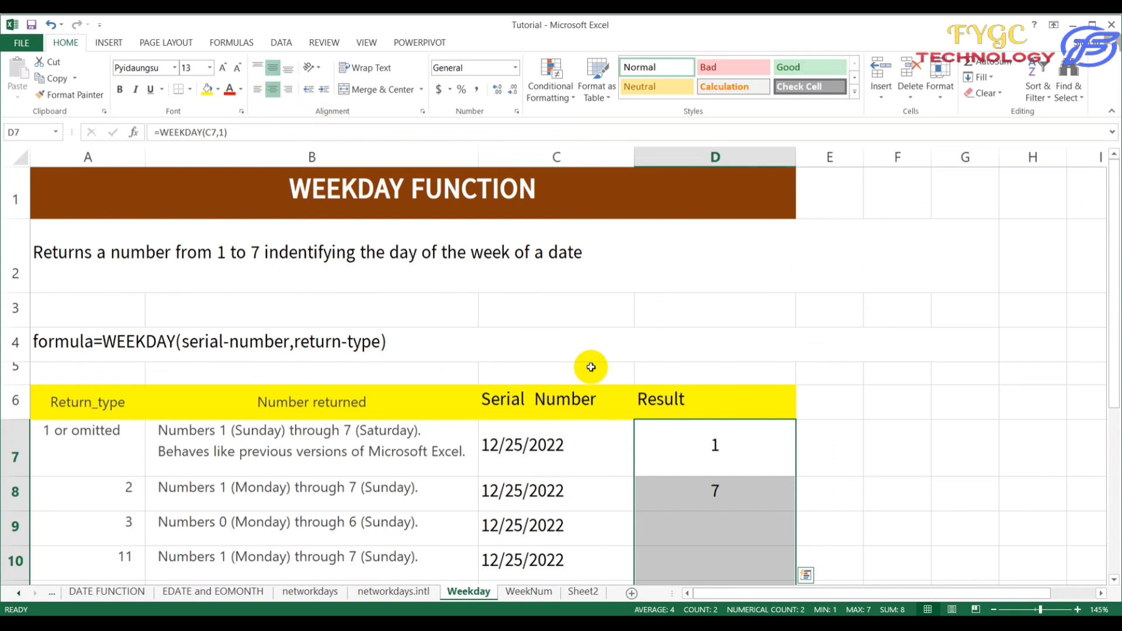
Enter the formula =WEEKDAY(C9,3) in the Result cell D9 for return type 3.
left_click(699, 530)
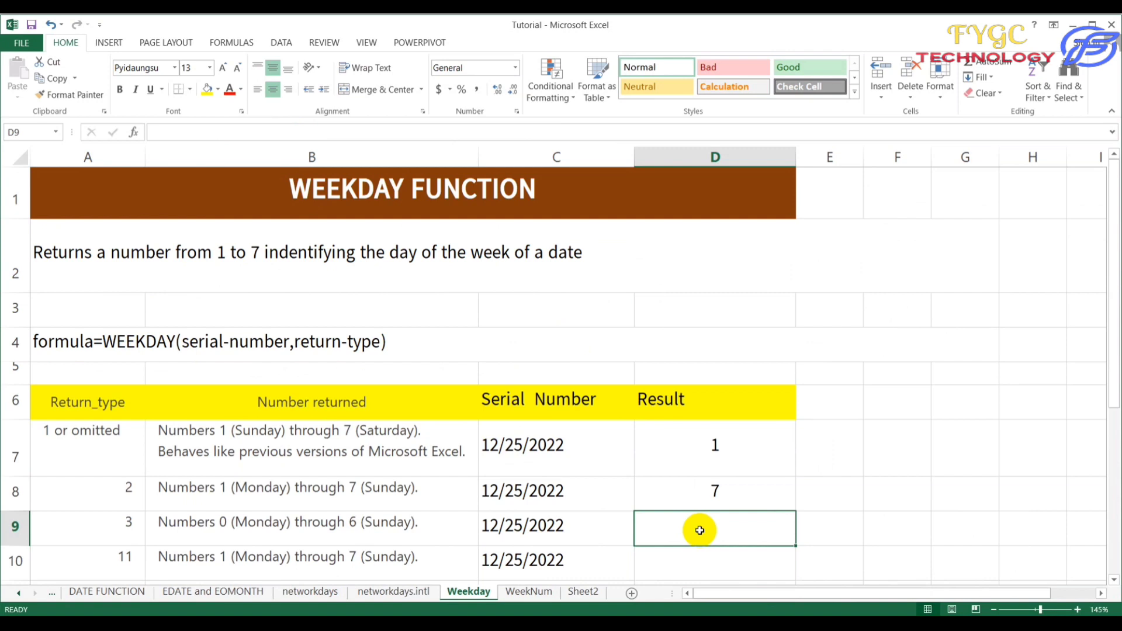
scroll(712, 522, "down", 1)
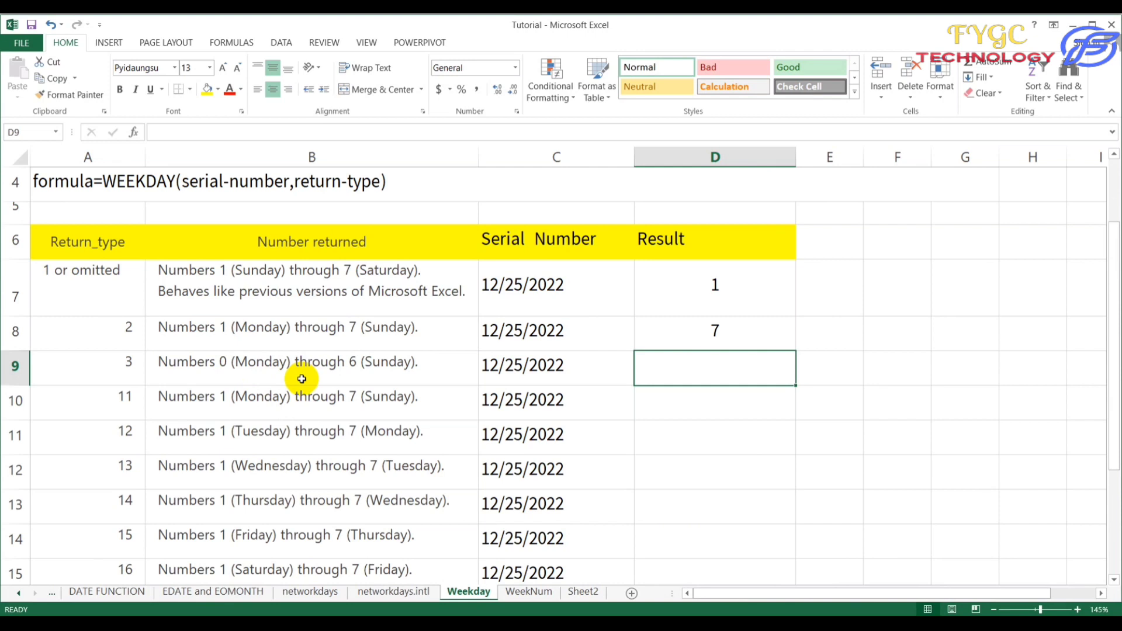
left_click(715, 333)
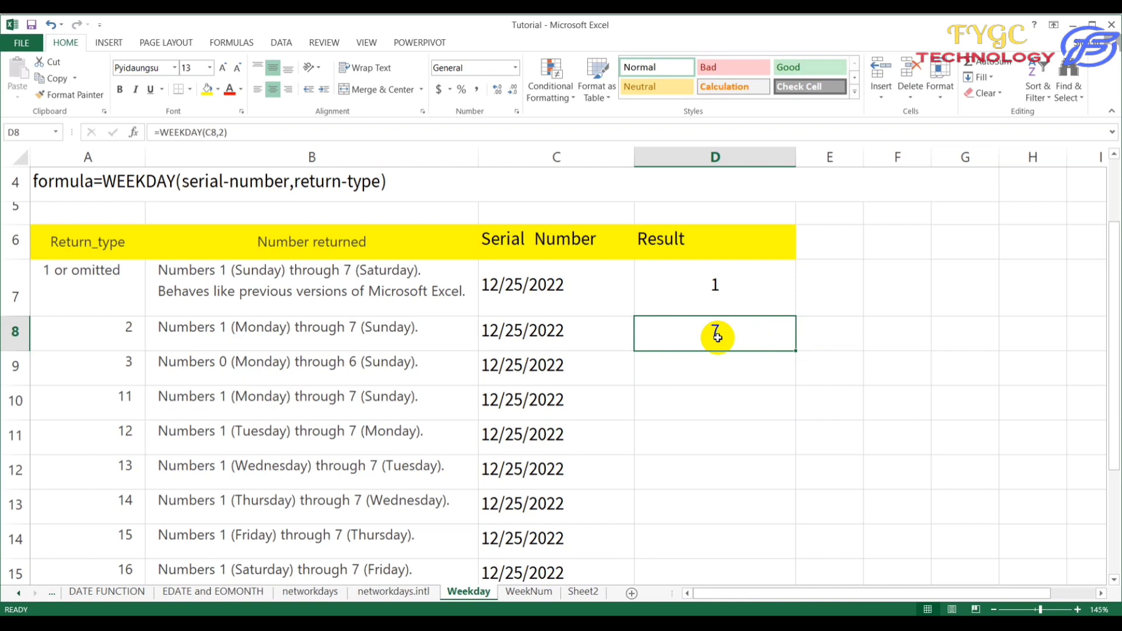
left_click(724, 372)
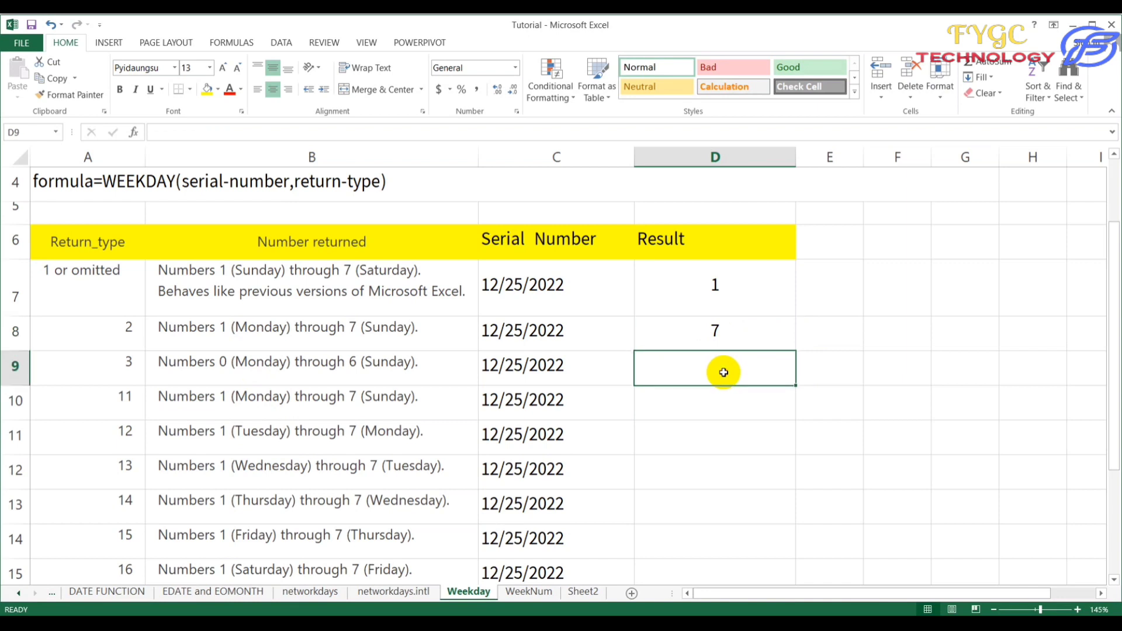
type("=weekd")
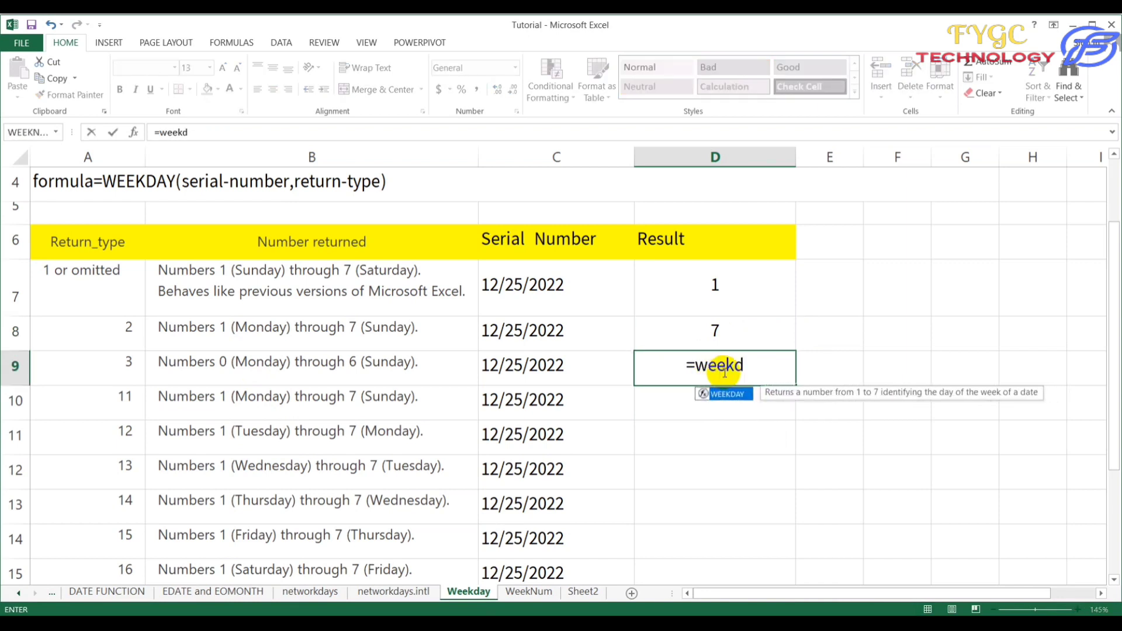
type("ay(")
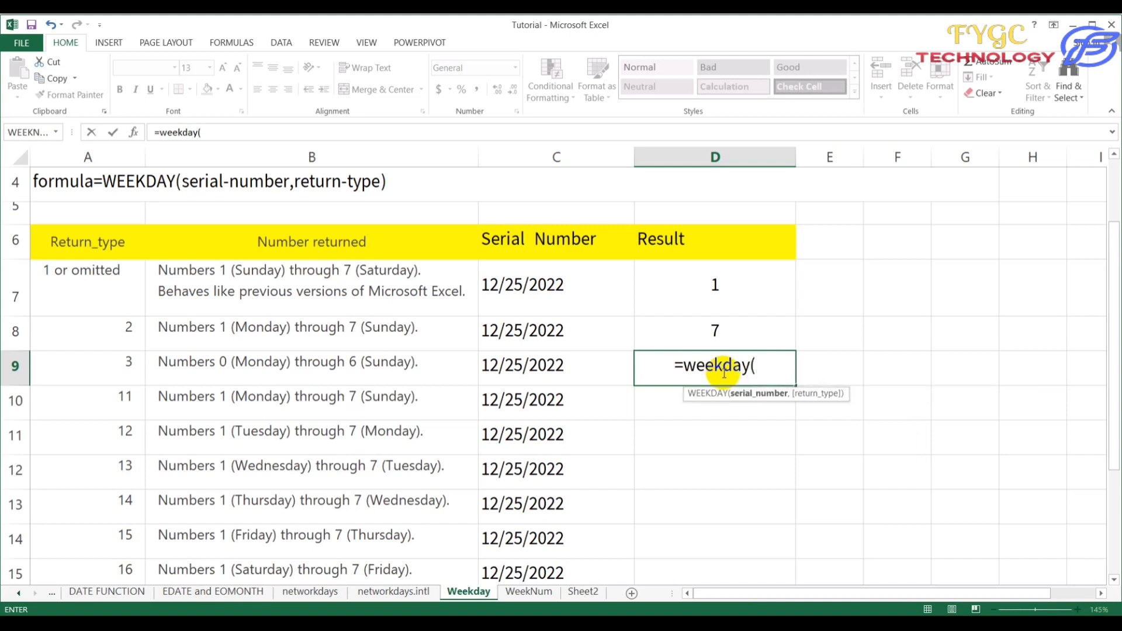
left_click(539, 375)
type(",")
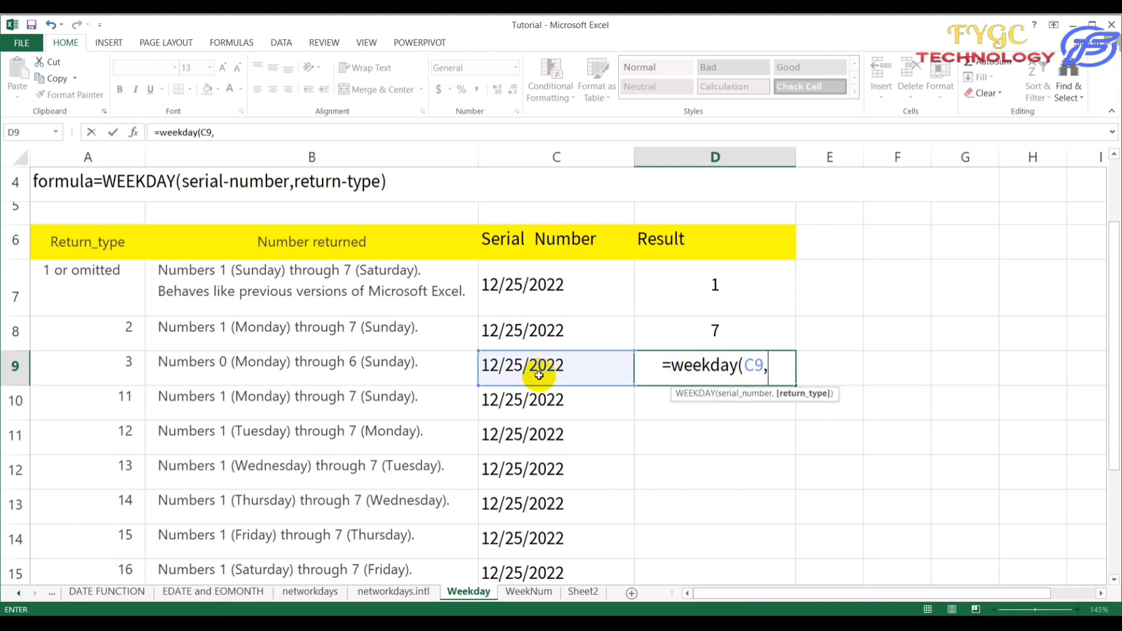
type("5")
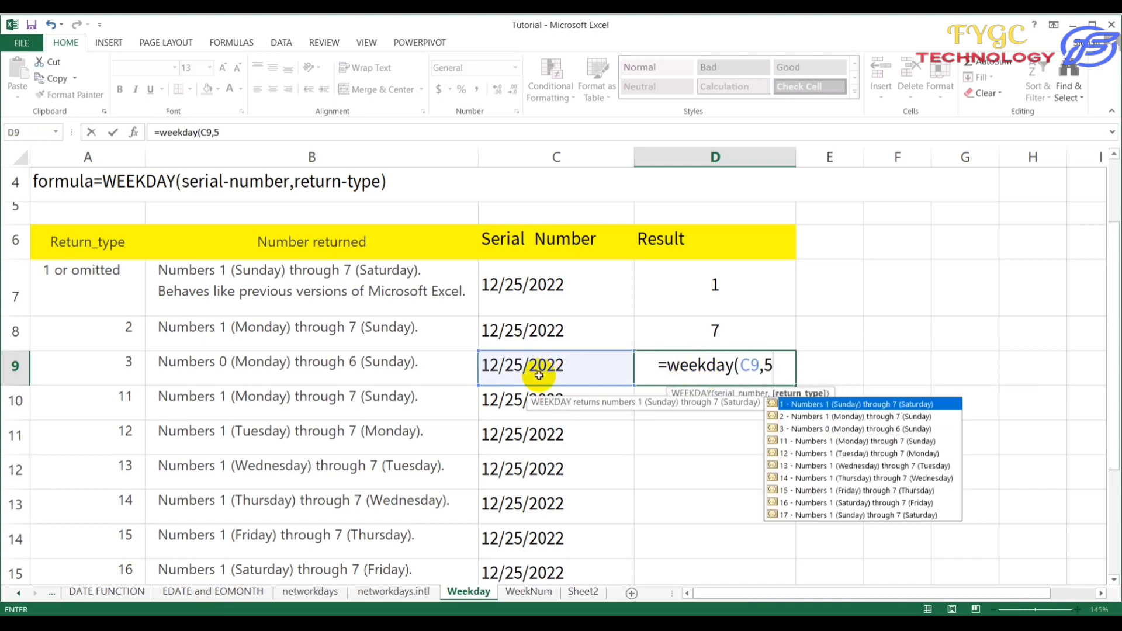
key("BackSpace")
type("3)")
key("Return")
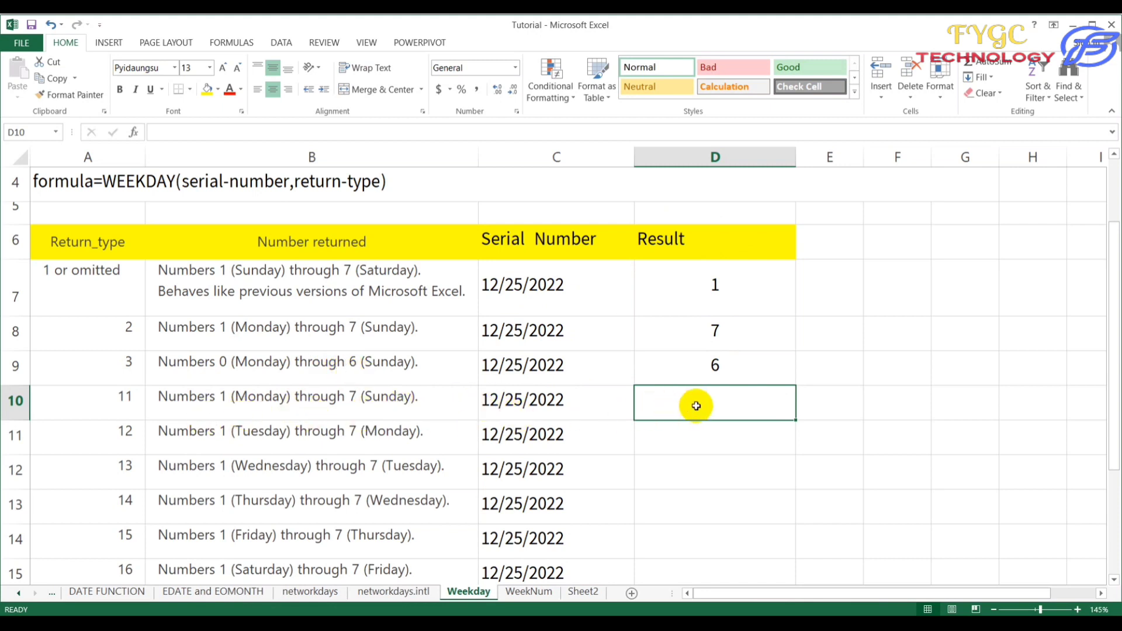
Enter the formula =WEEKDAY(C10,11) in the Result cell D10 for return type 11.
type("=")
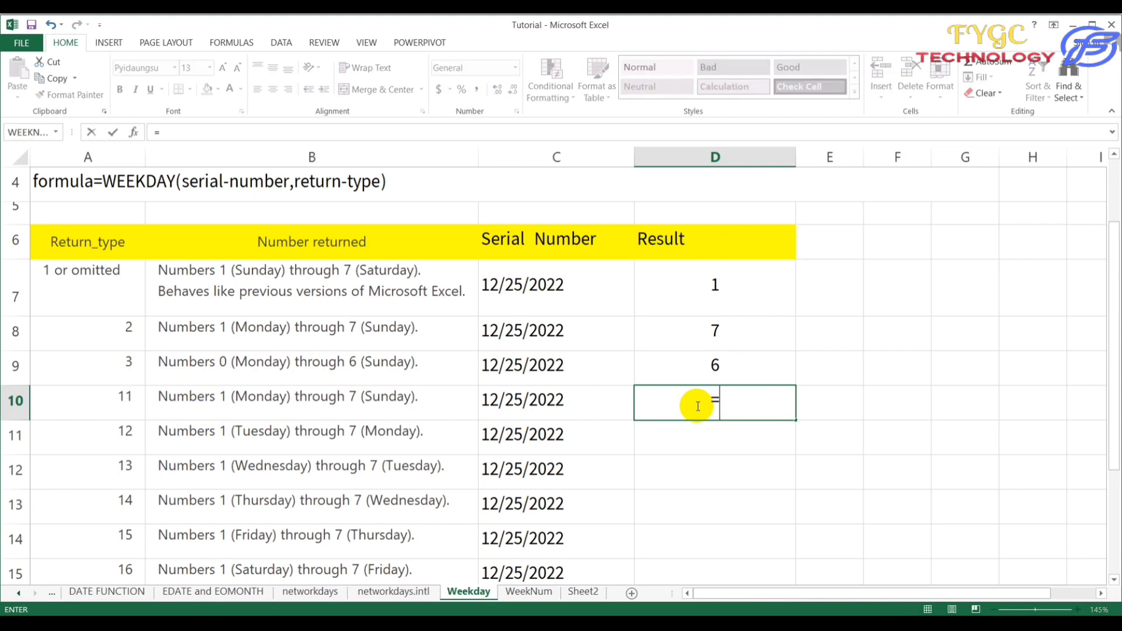
type("week")
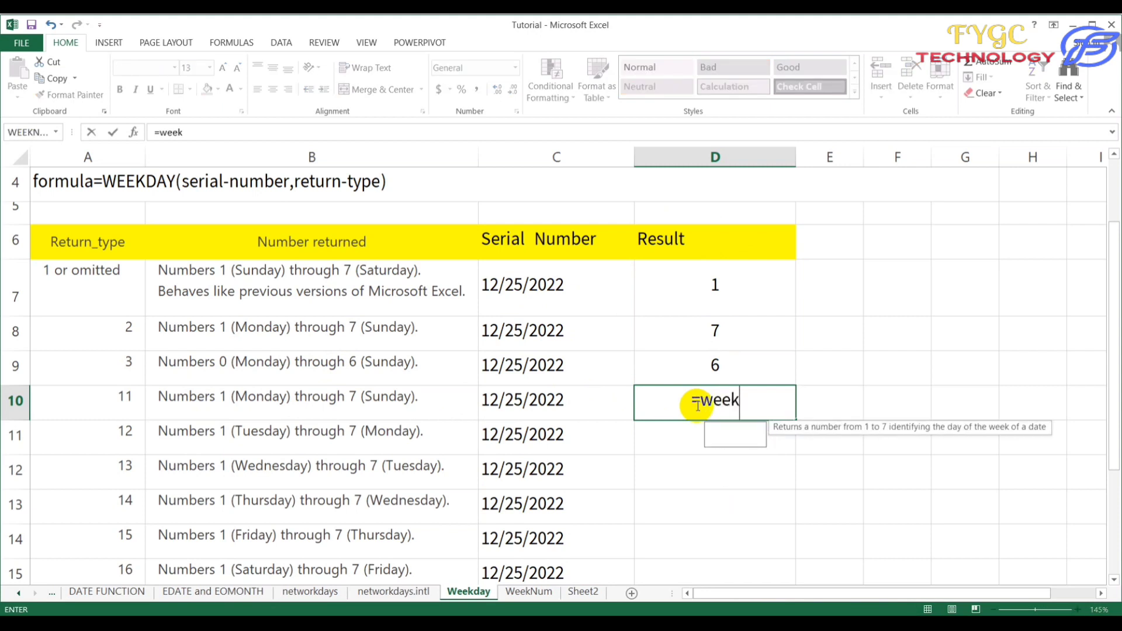
type("day(")
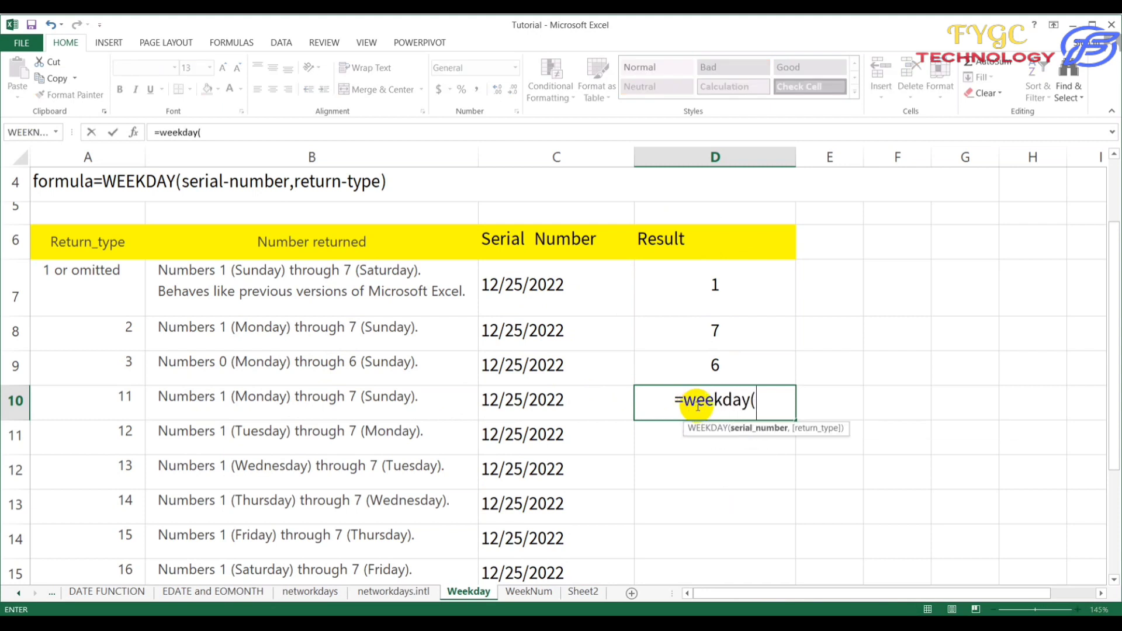
left_click(549, 409)
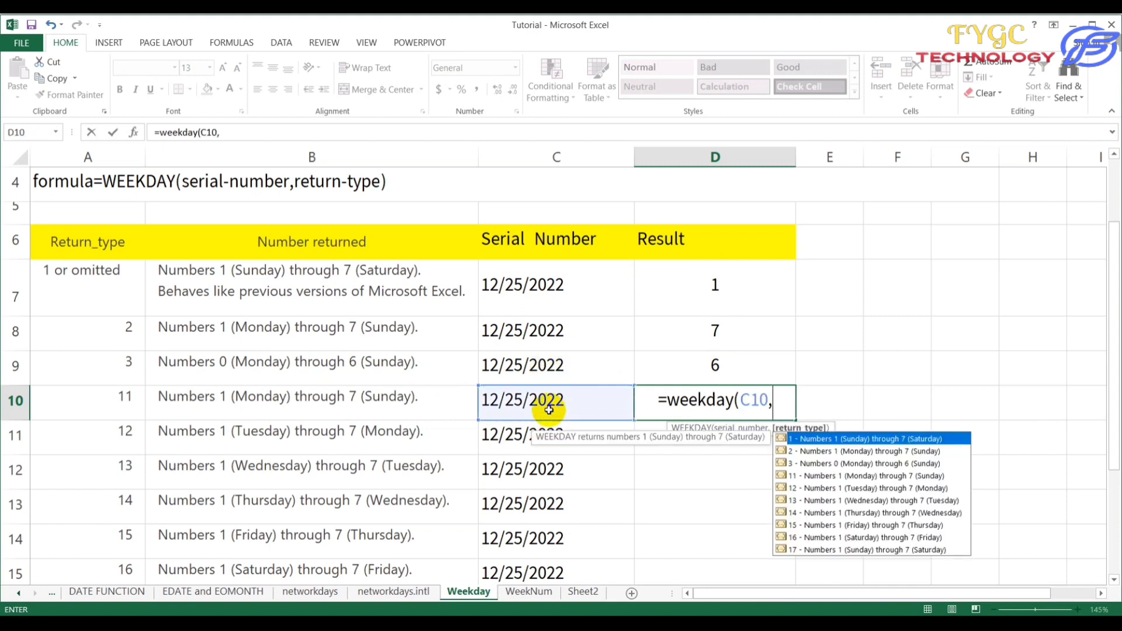
type(",11)")
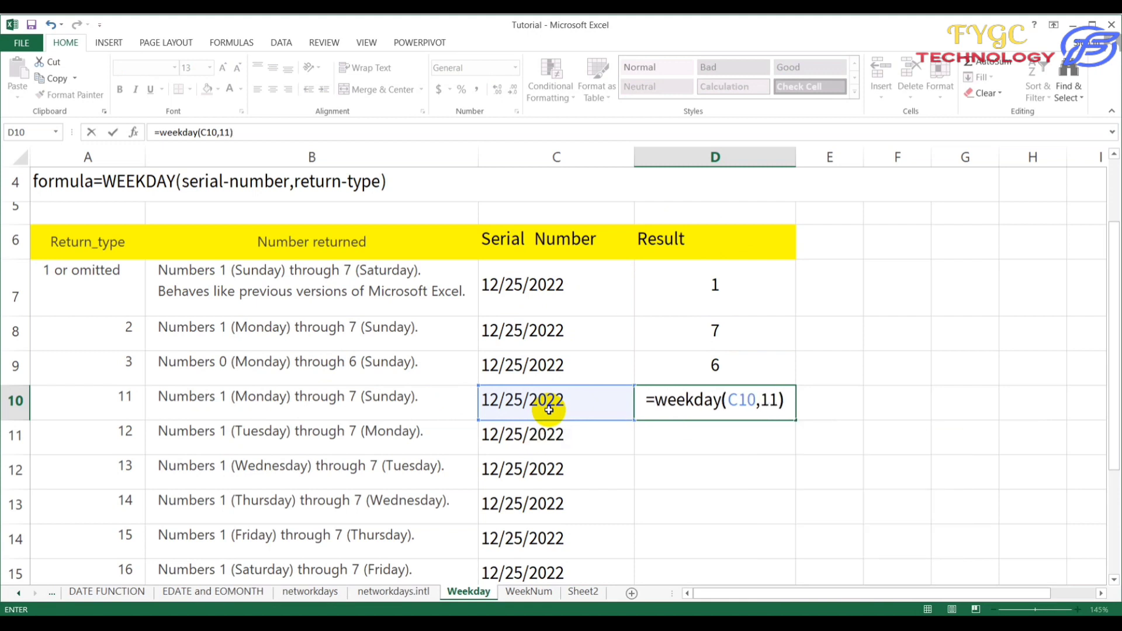
key("Return")
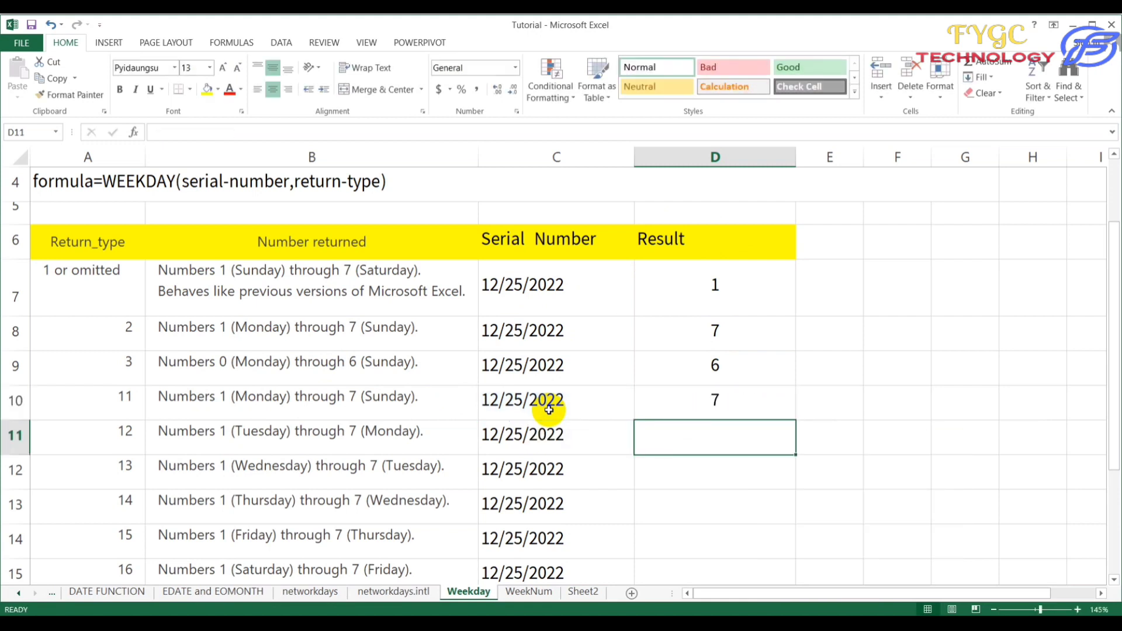
left_click(678, 395)
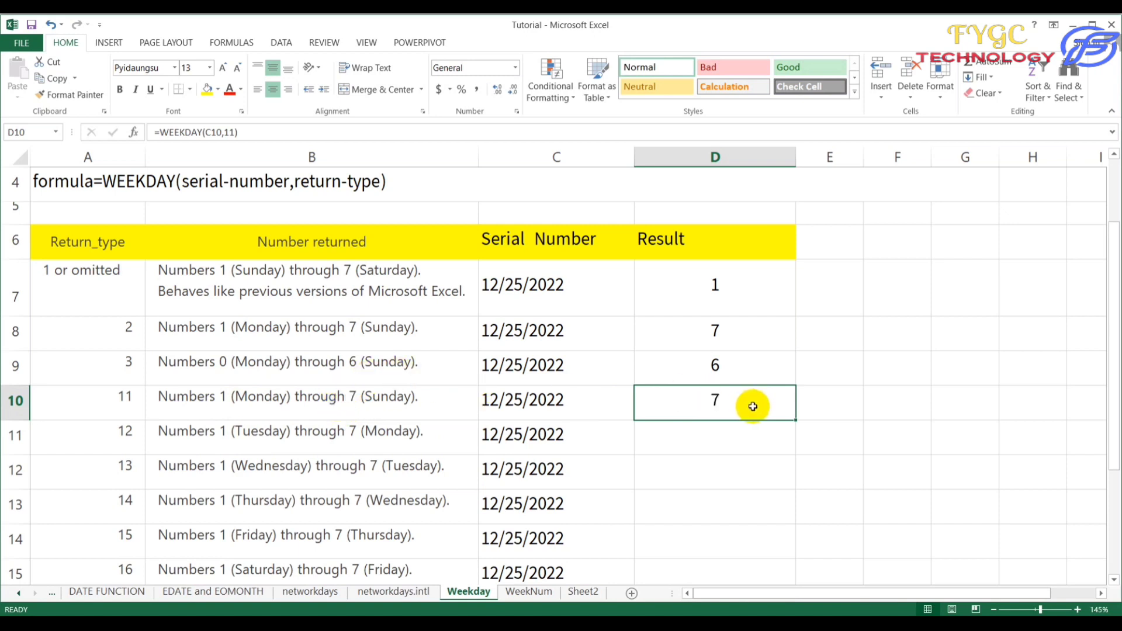
Enter the formula =WEEKDAY(C11,4) in the Result cell D11, using the unlisted return type 4.
left_click(719, 433)
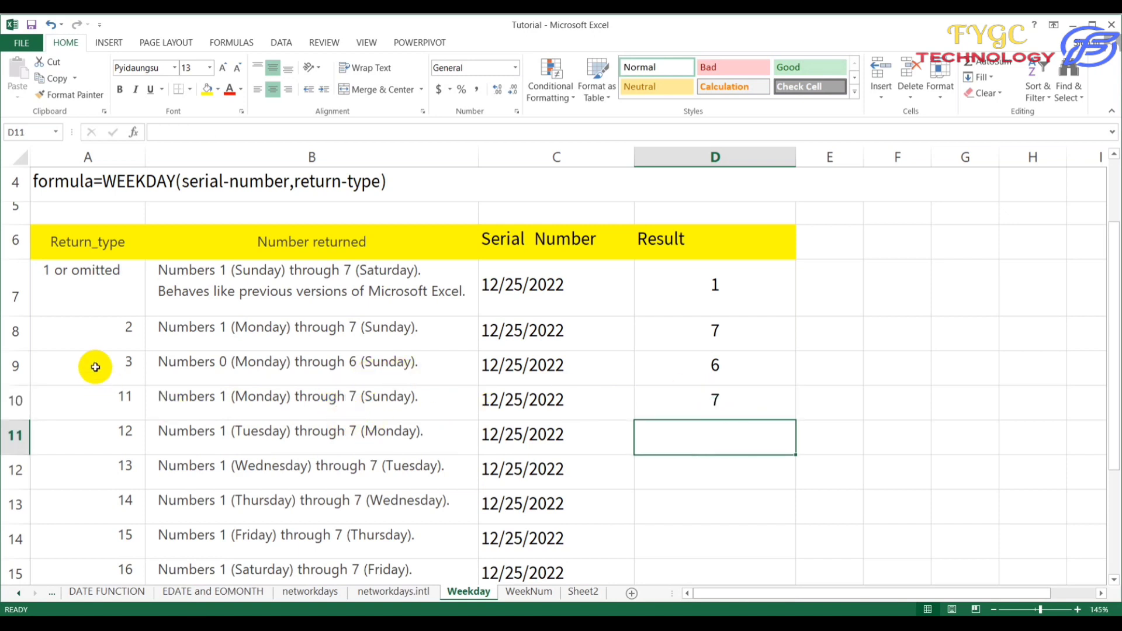
scroll(97, 363, "down", 1)
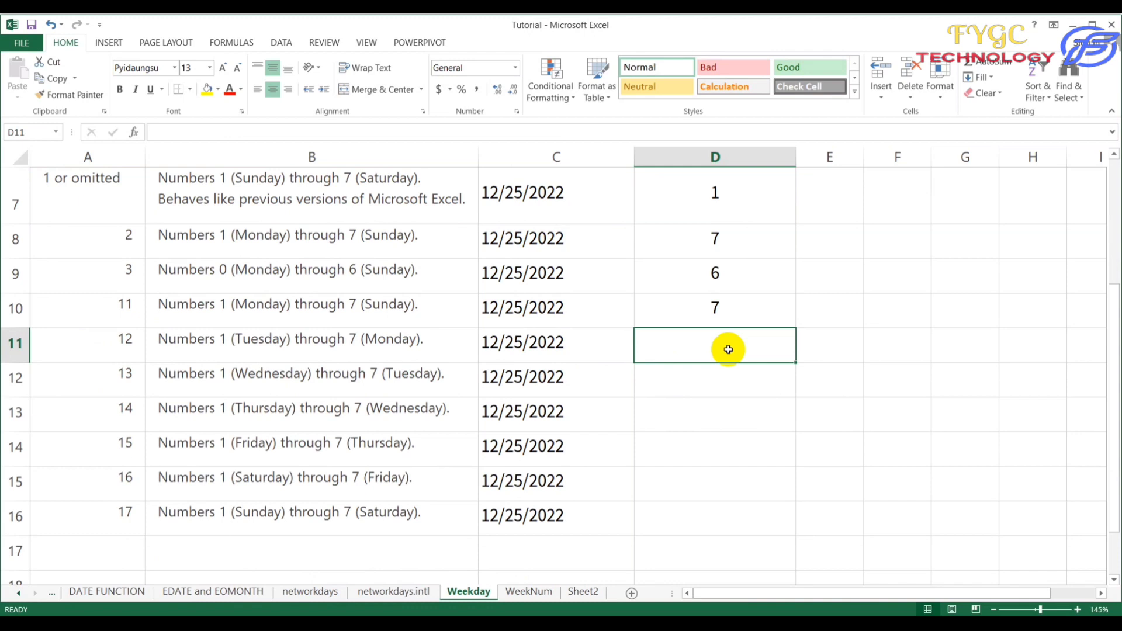
type("=weekd")
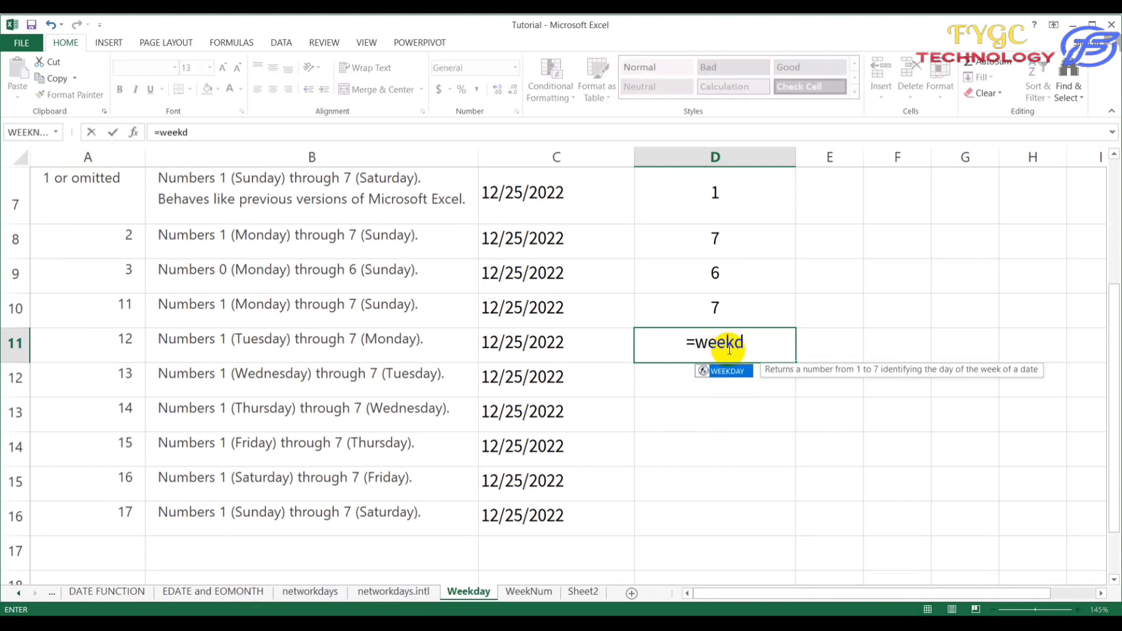
type("ay(")
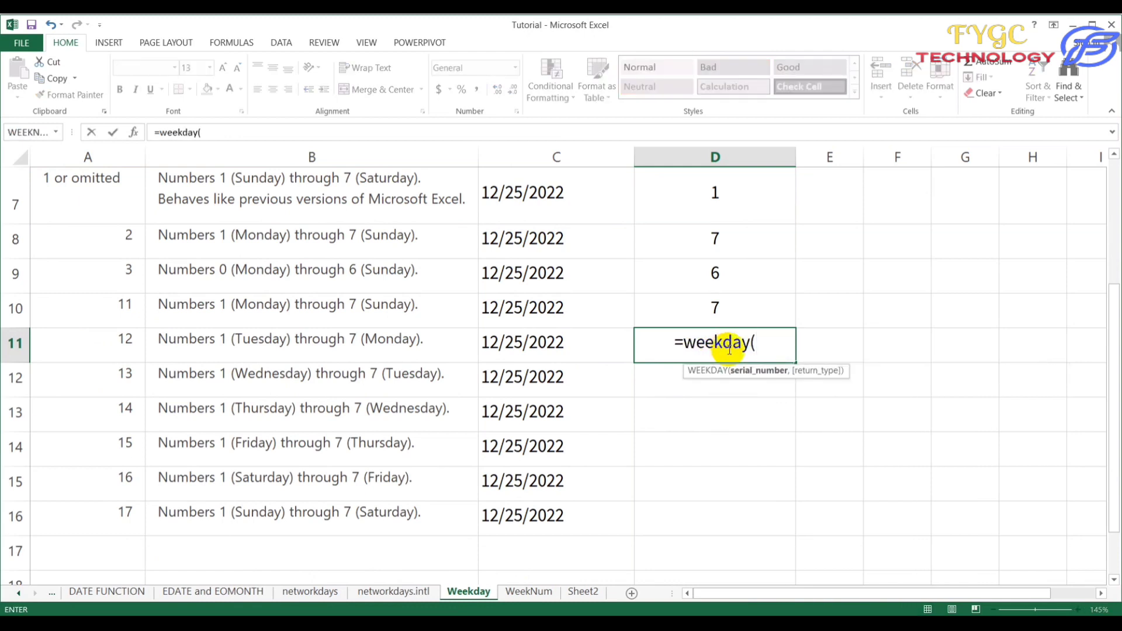
left_click(556, 347)
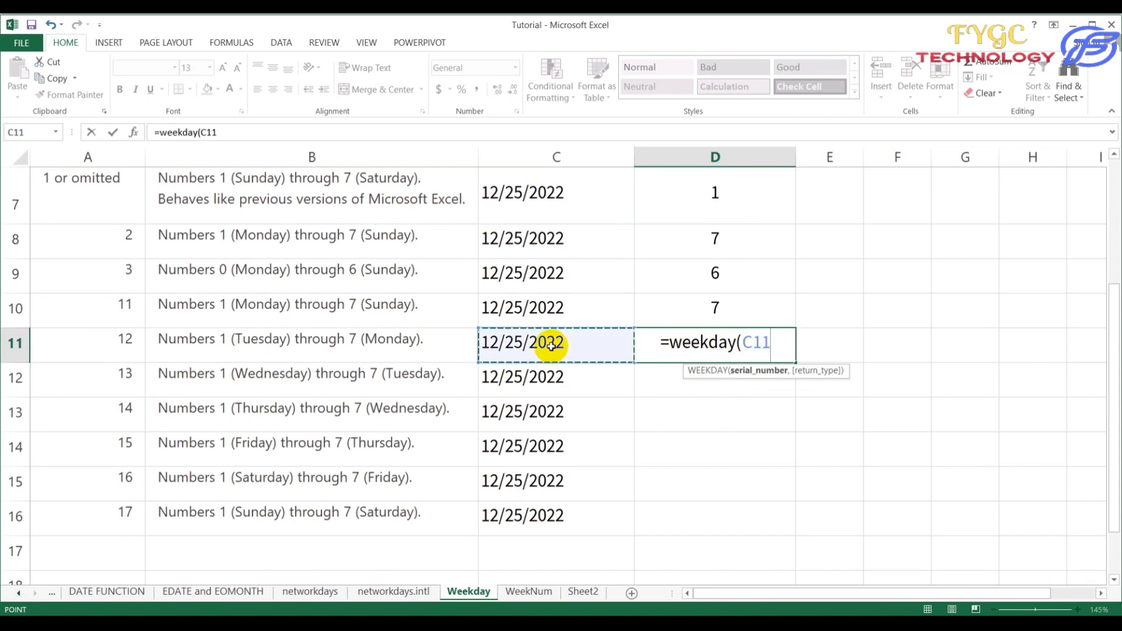
type(",")
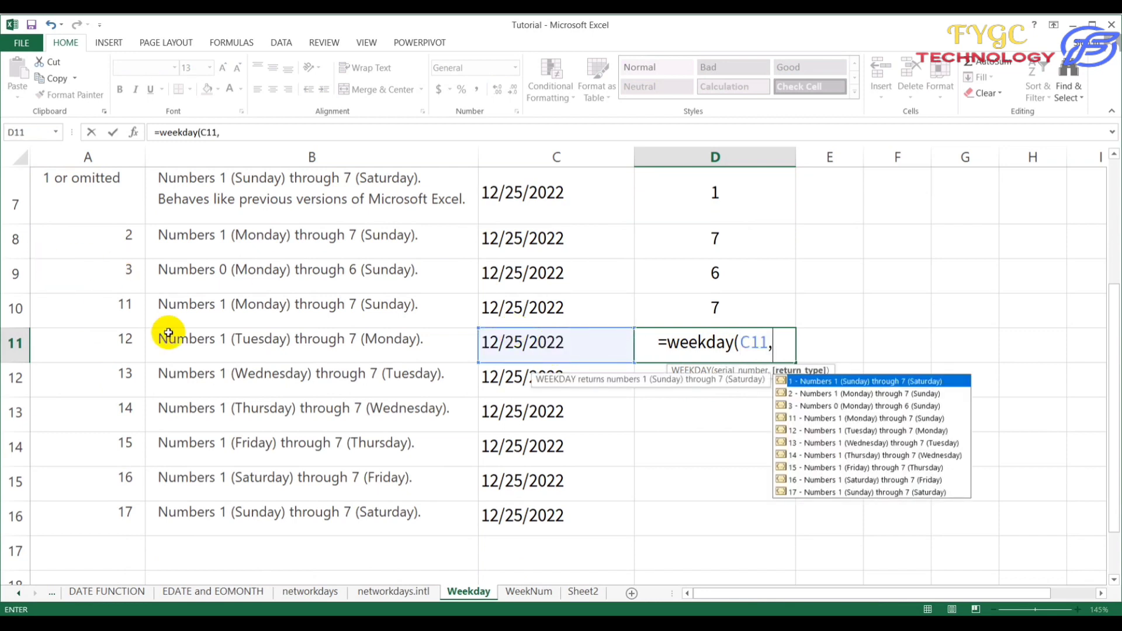
type("4")
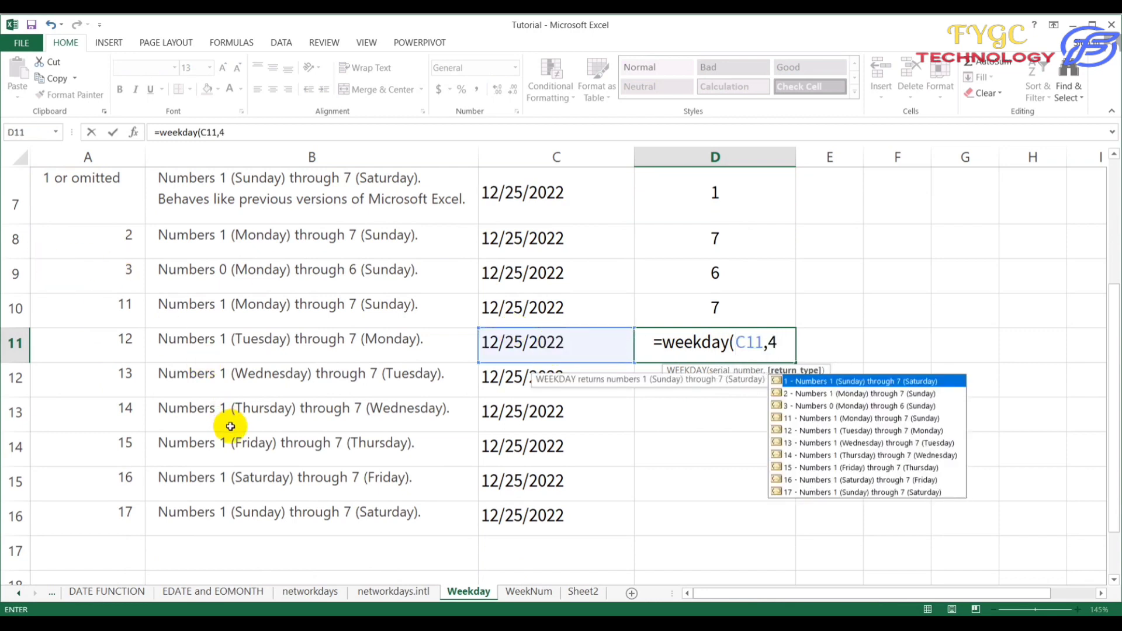
type(")")
key("Return")
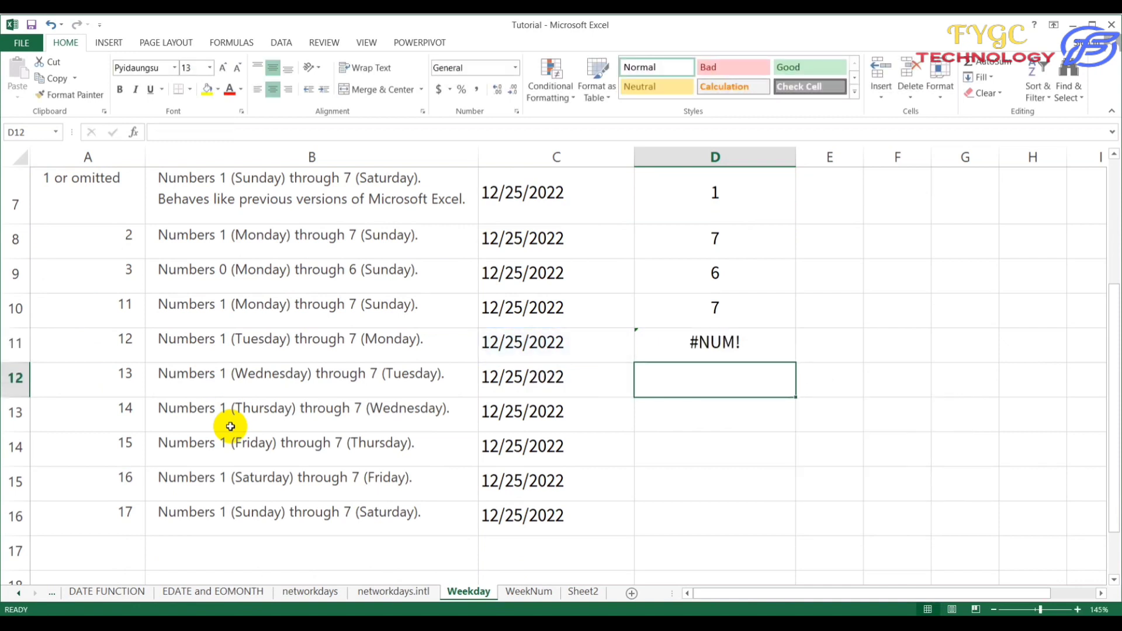
left_click(718, 350)
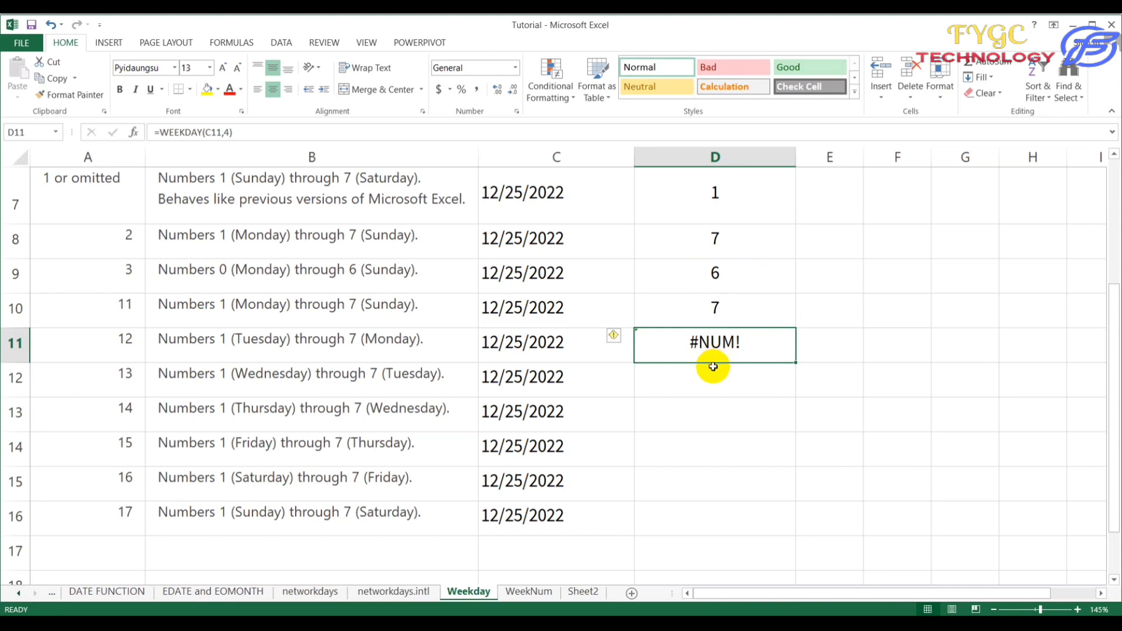
Change the day in the Serial Number cell C7 so its formula reads =DATE(2022,12,27).
scroll(711, 345, "up", 1)
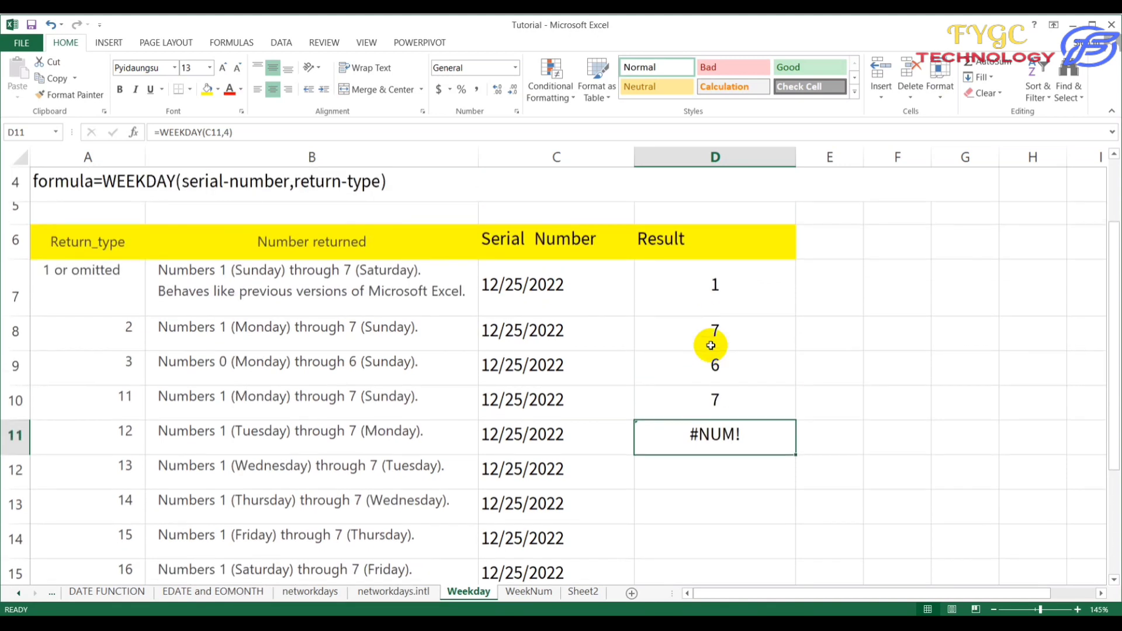
left_click(706, 306)
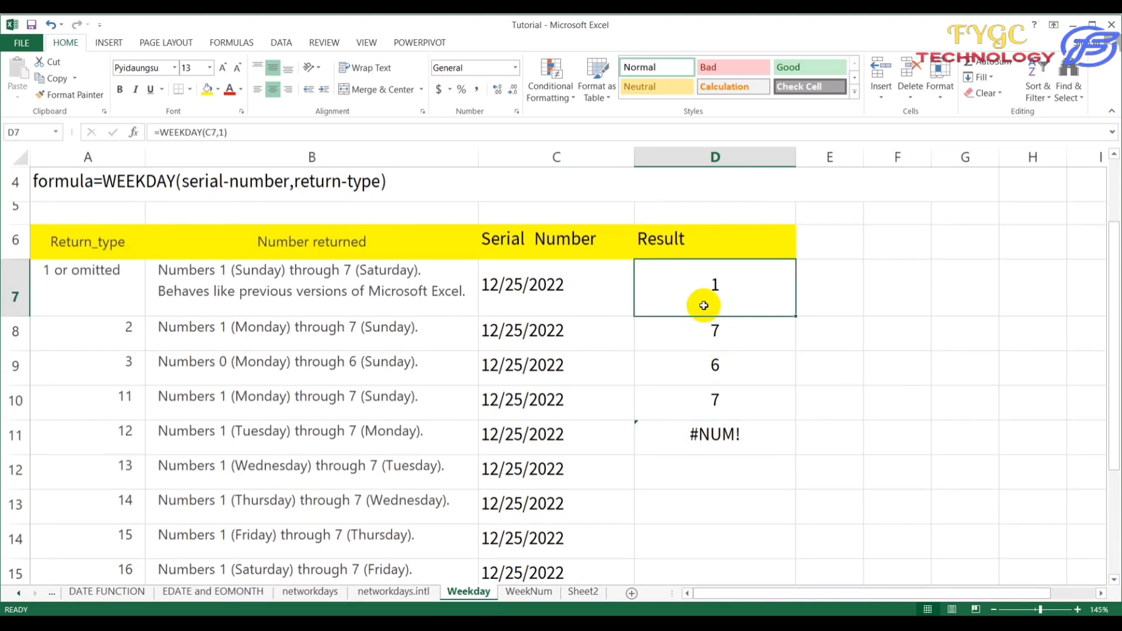
double_click(516, 287)
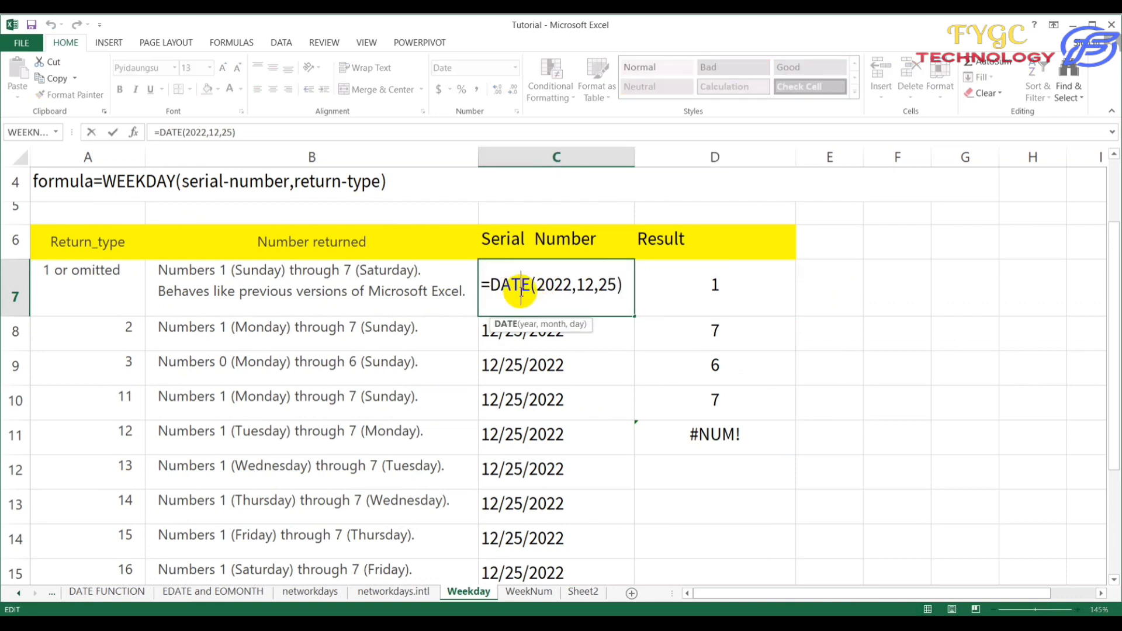
left_click(609, 287)
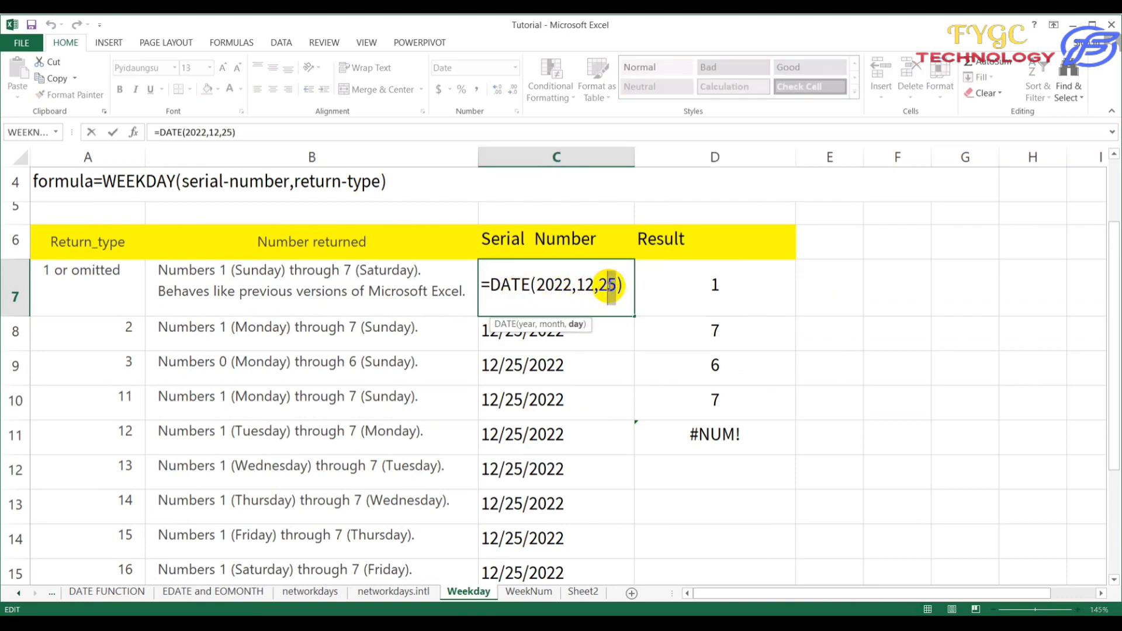
type("7")
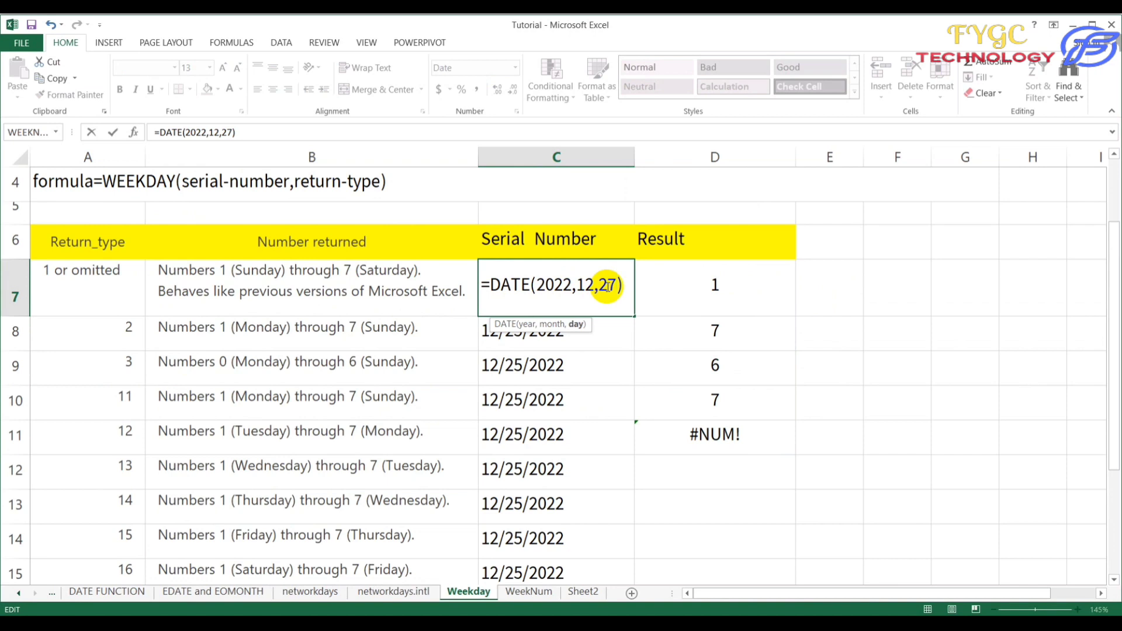
key("Return")
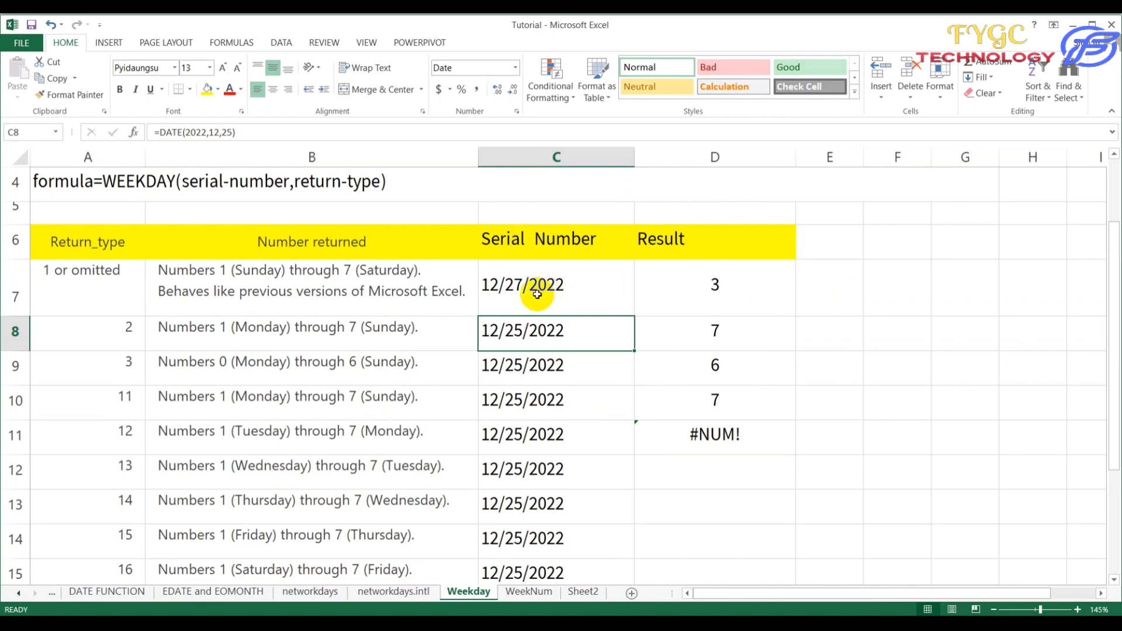
Check the Result cell D7 against the weekday of December 27, 2022 in the system calendar.
left_click(728, 280)
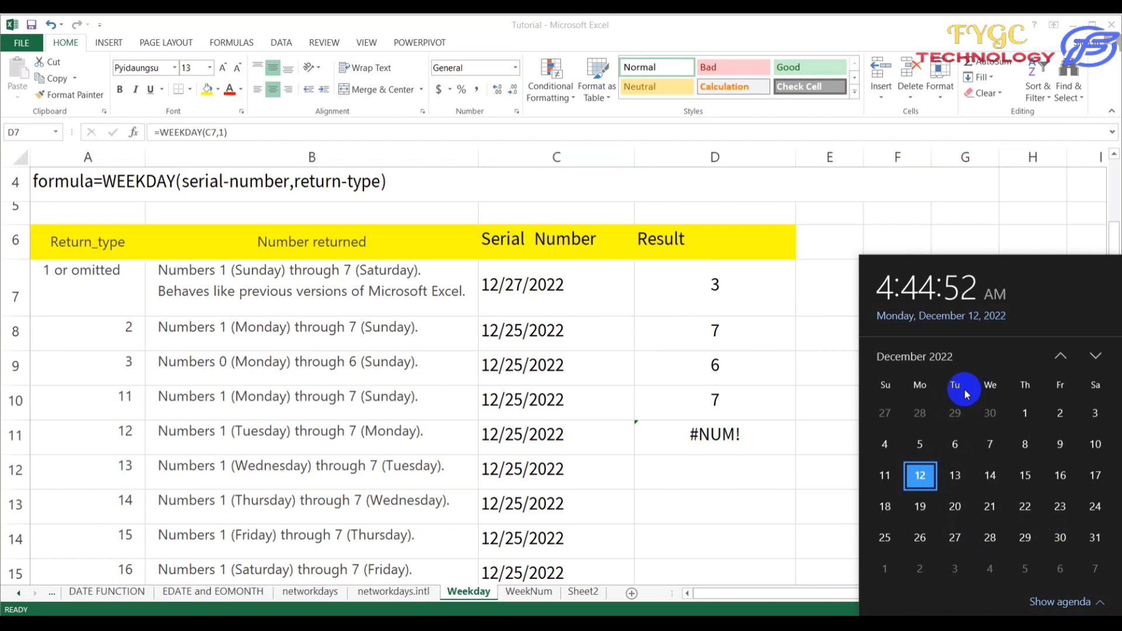
left_click(734, 290)
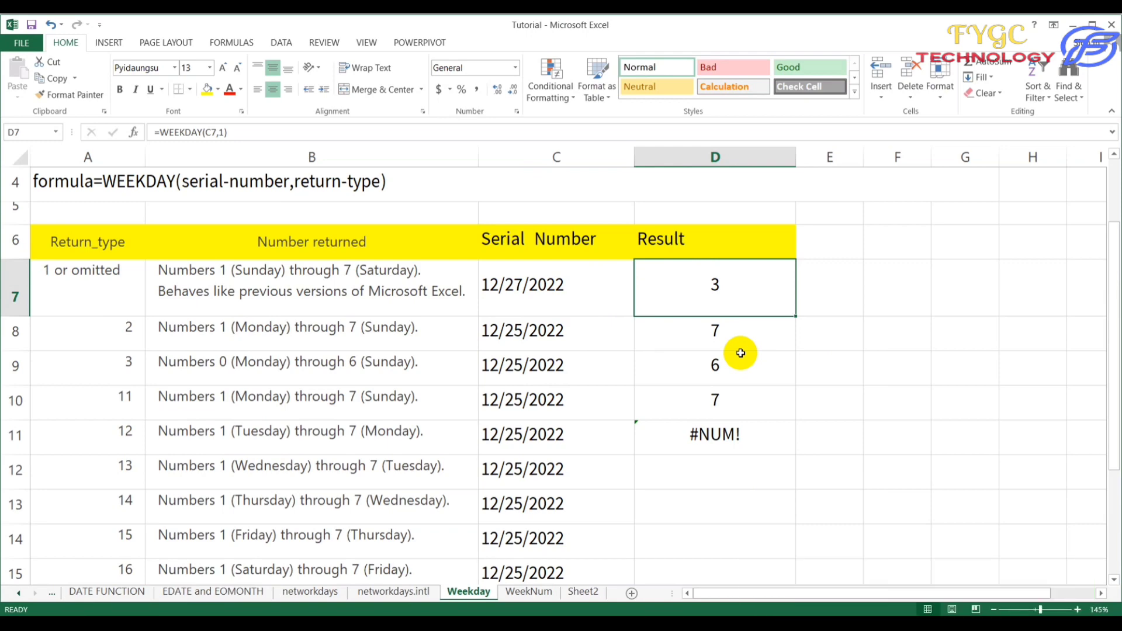
scroll(701, 357, "up", 2)
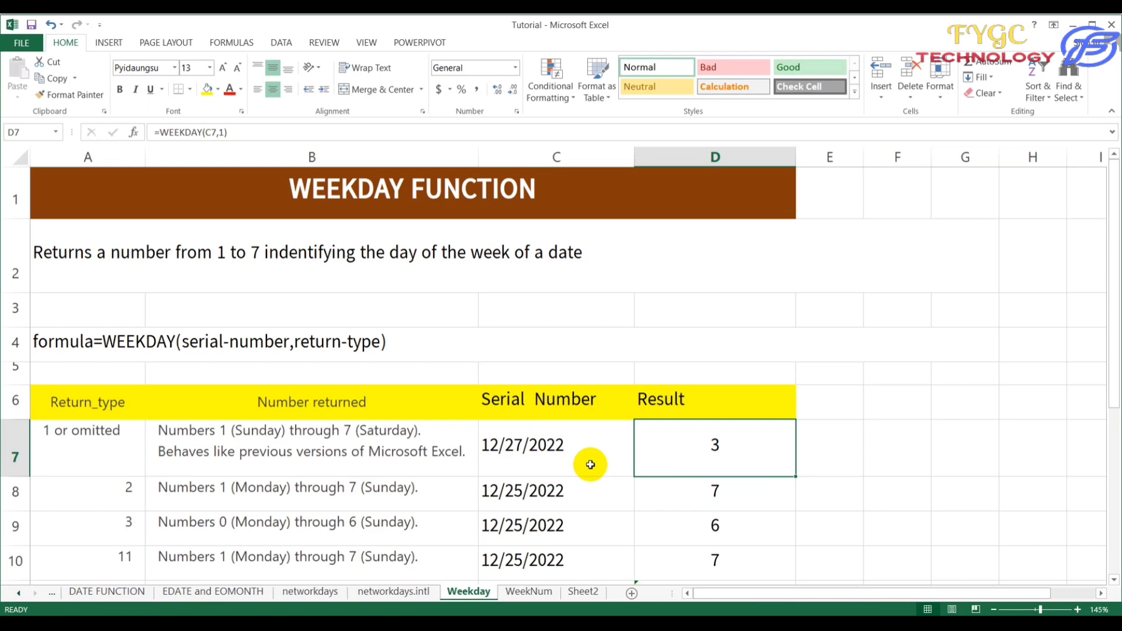
scroll(590, 464, "down", 3)
scroll(589, 464, "up", 3)
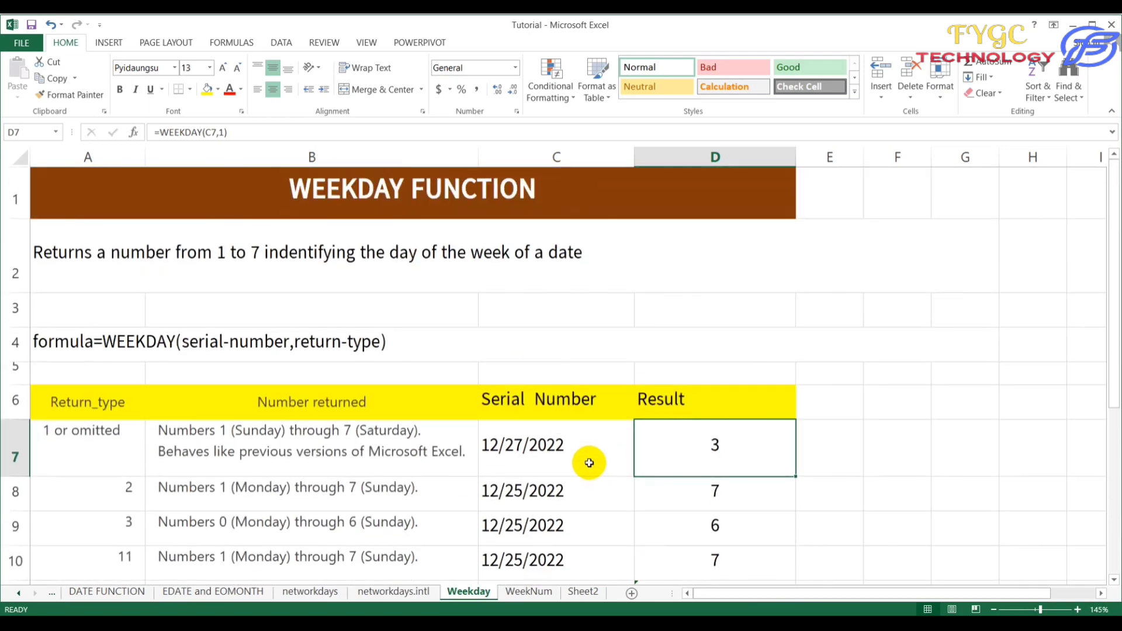